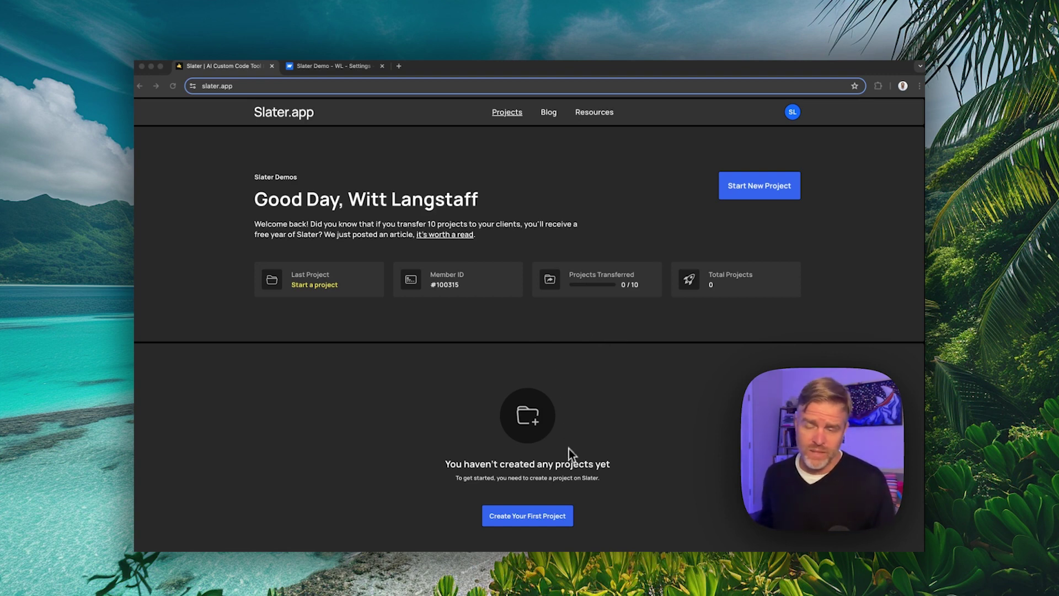
Step: Start a new project connected to Webflow and authorize Slater for the "Slater - Smart Script Demo" site
left_click(541, 518)
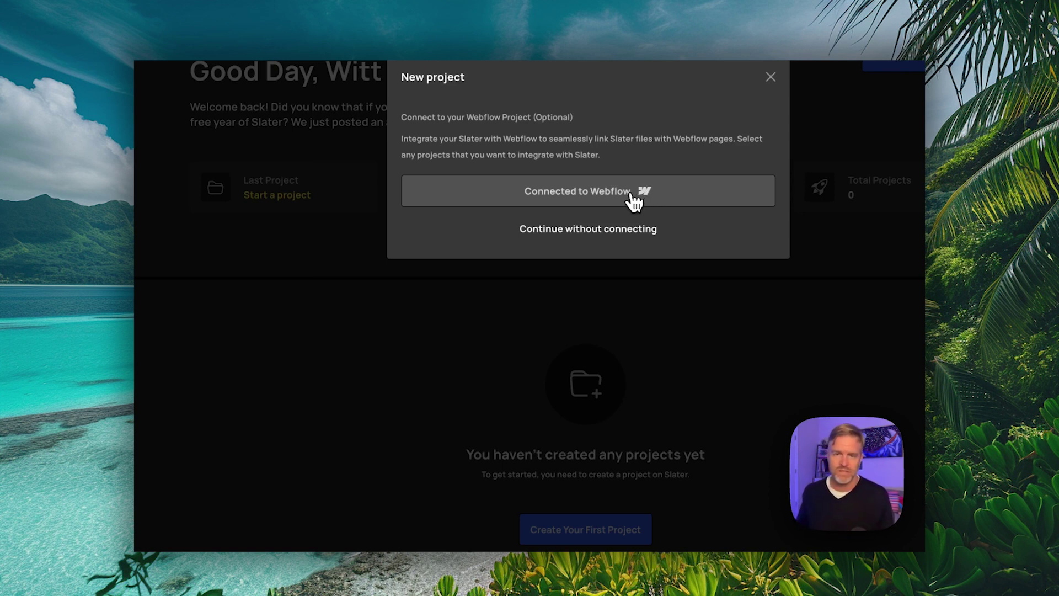
left_click(610, 197)
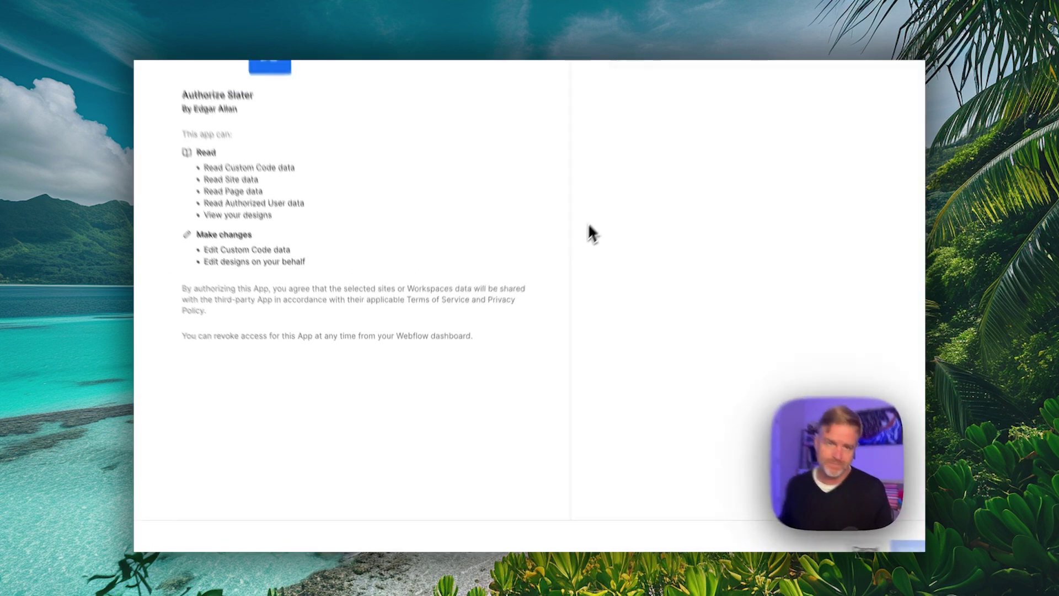
left_click(633, 160)
type("Slate")
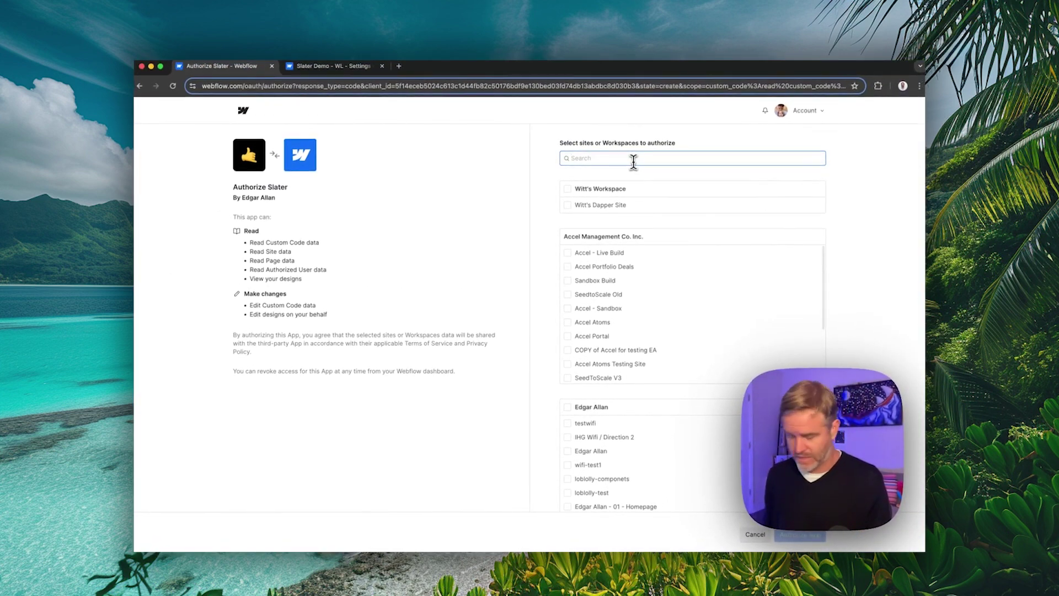
type("r")
scroll(633, 216, "down", 3)
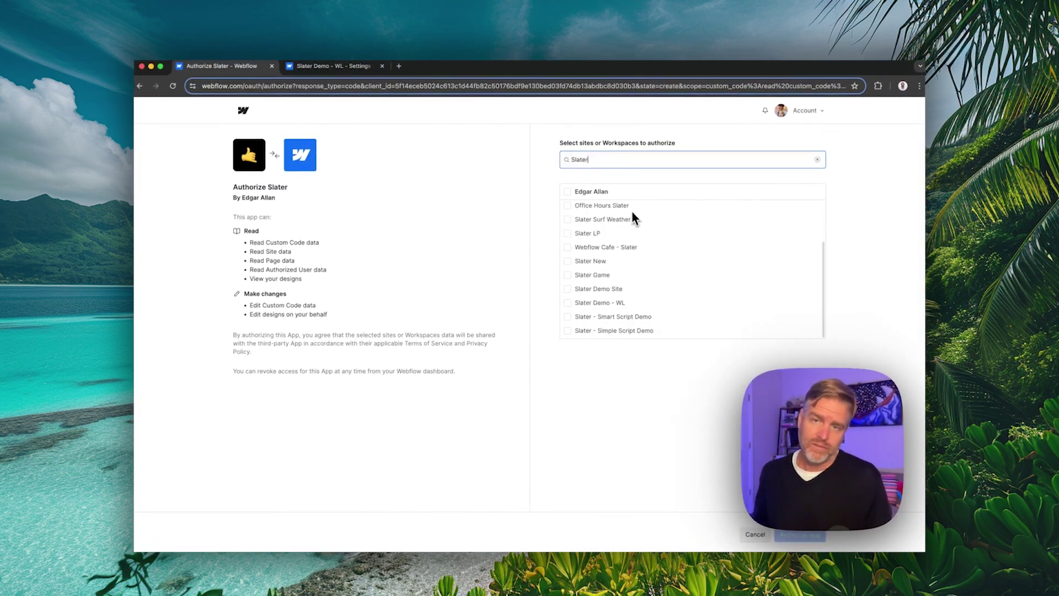
left_click(631, 318)
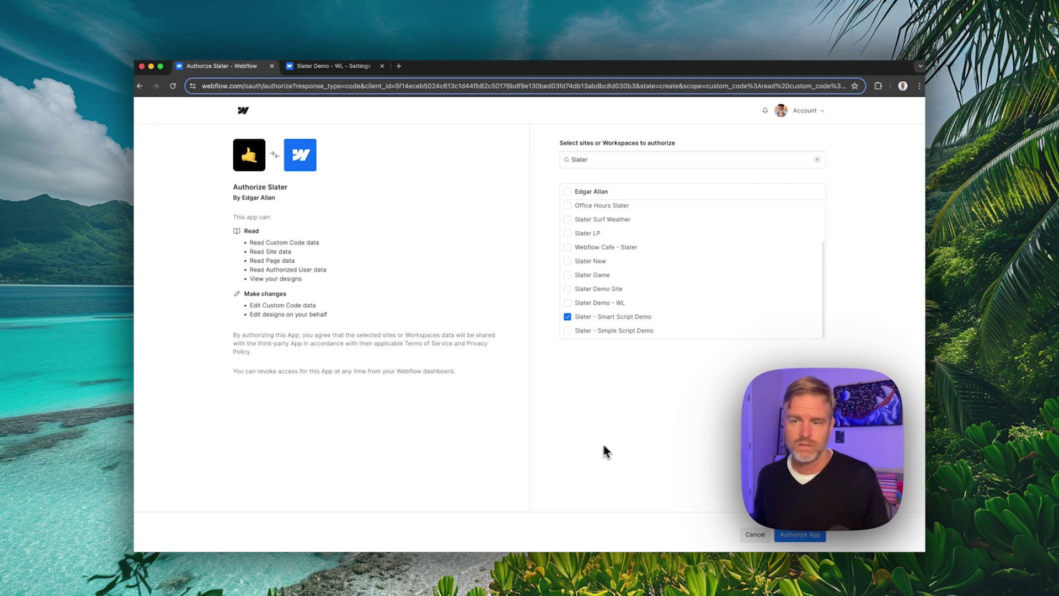
left_click(785, 535)
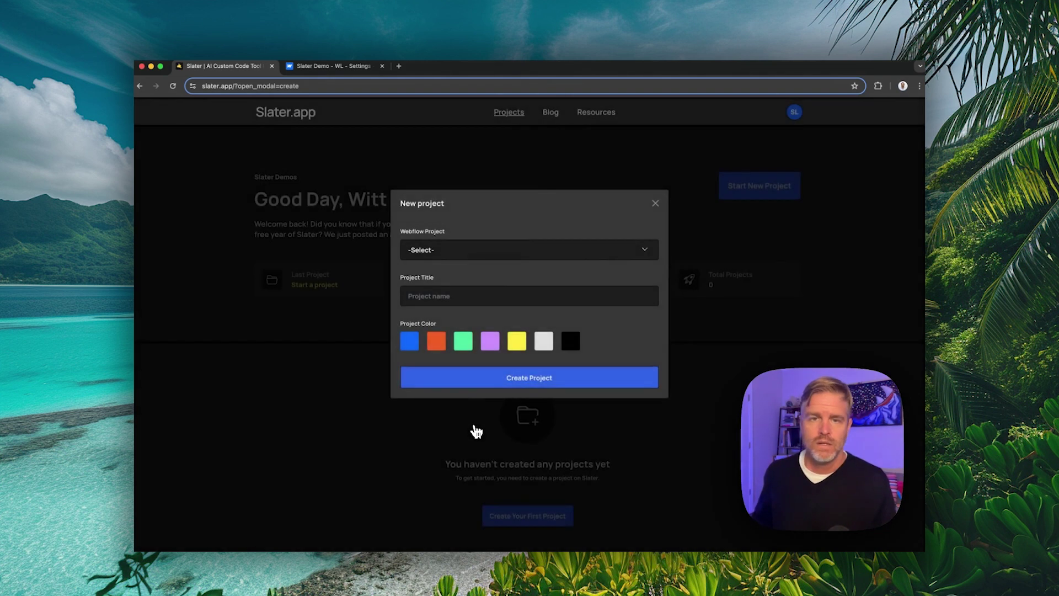
Step: Create a project titled "Slater Demo" linked to the Webflow project "Slater - Smart Script Demo"
left_click(474, 249)
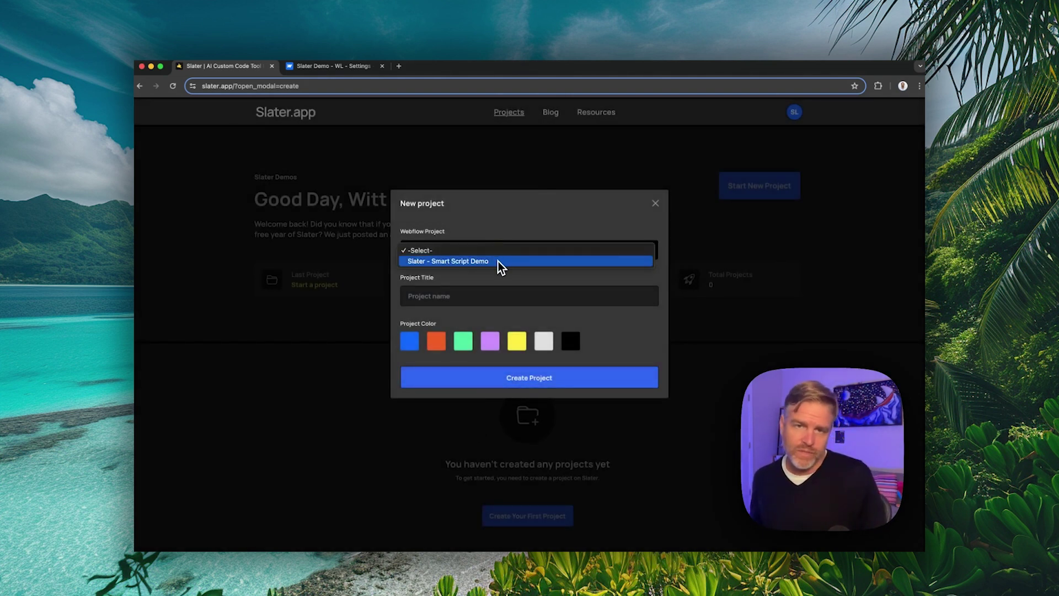
left_click(497, 261)
left_click(496, 299)
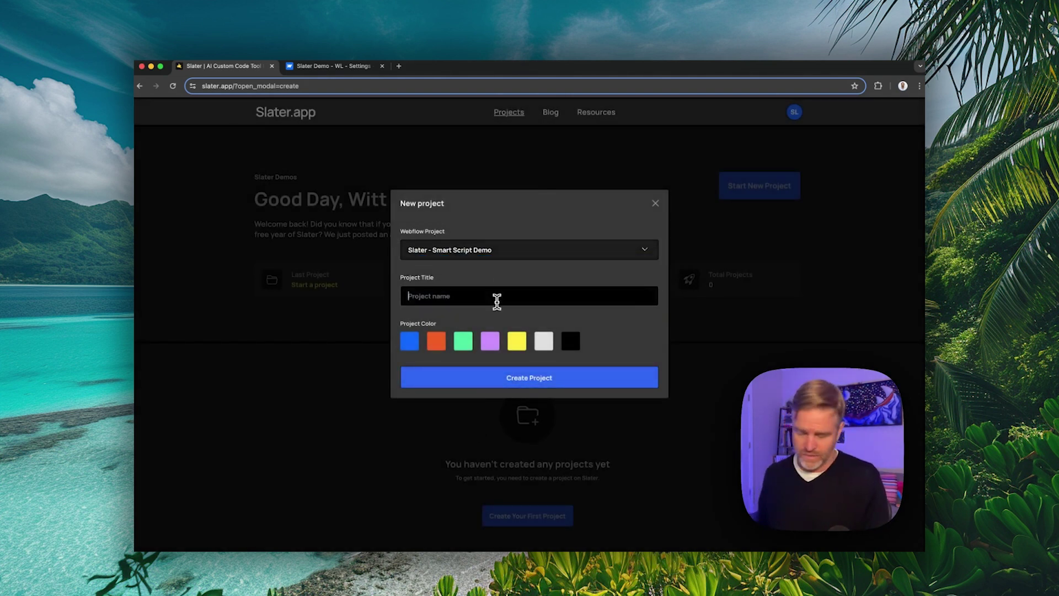
type("Slater Demo")
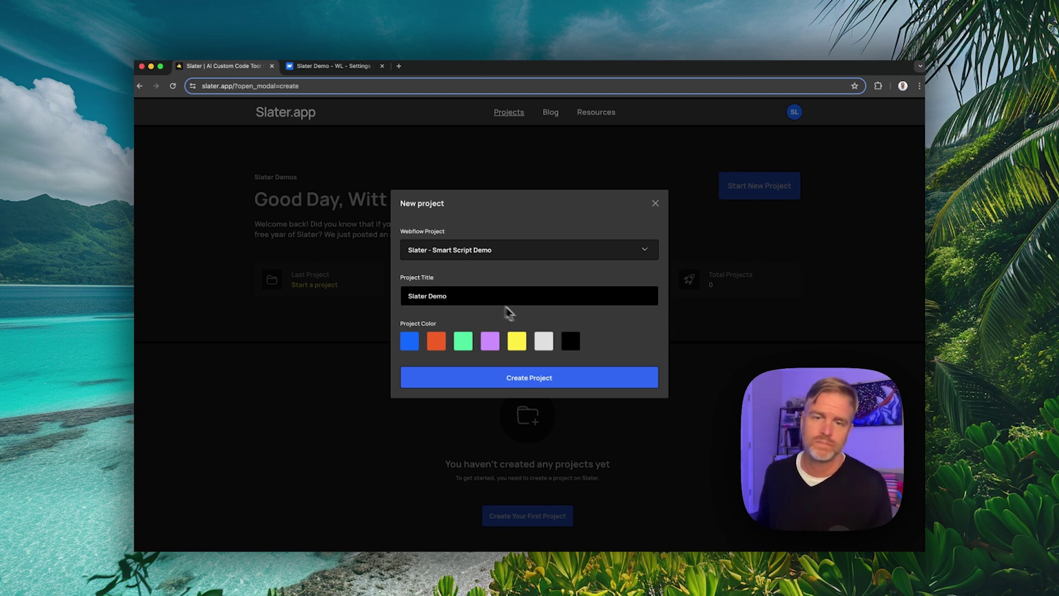
left_click(546, 377)
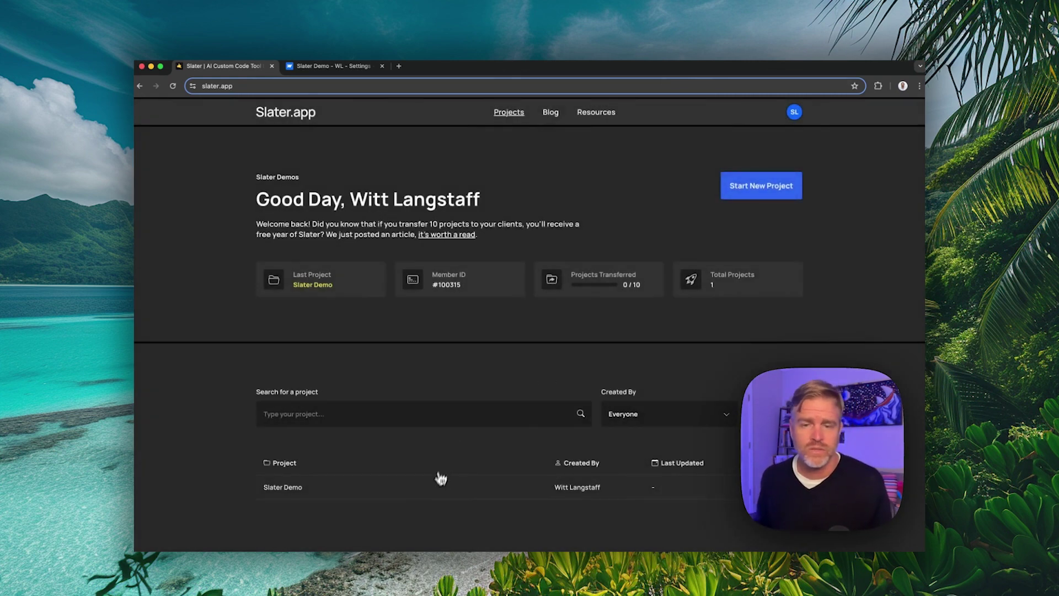
Step: Open the Slater Demo project and create a JavaScript file named "Global" assigned to Global (All Pages)
left_click(439, 486)
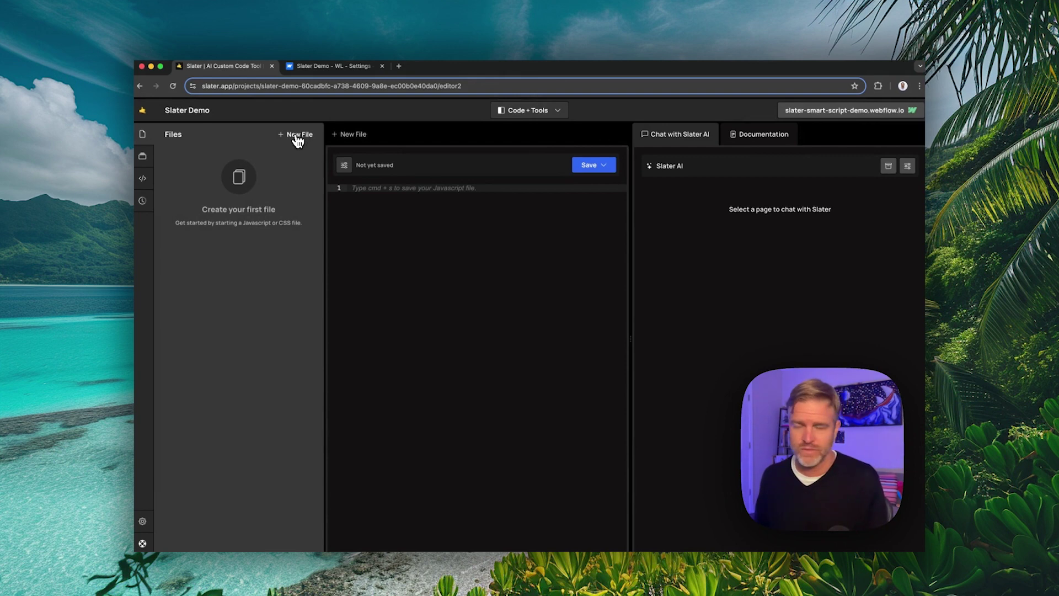
left_click(298, 138)
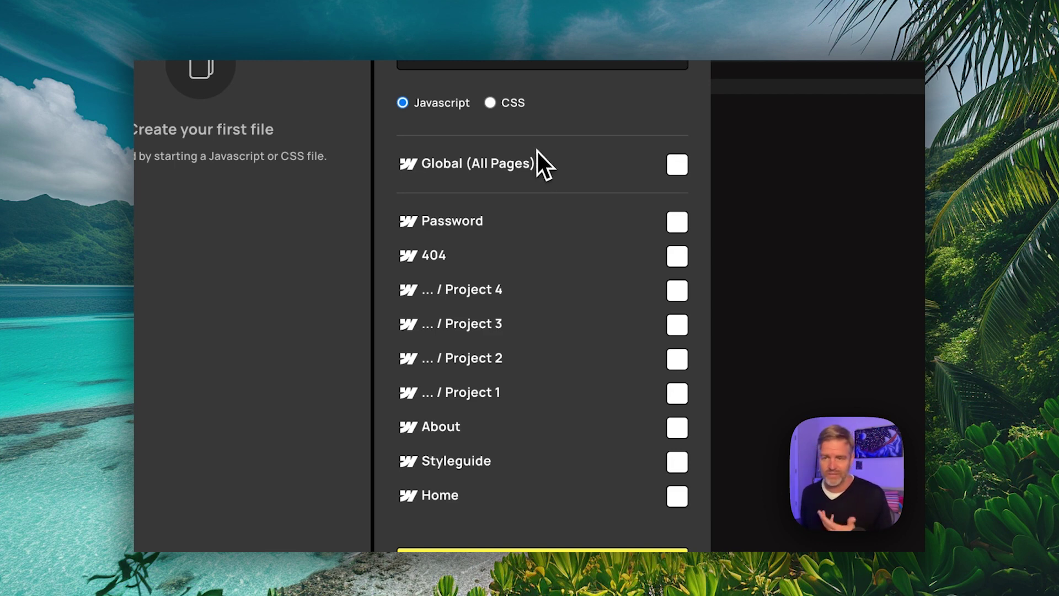
left_click(532, 256)
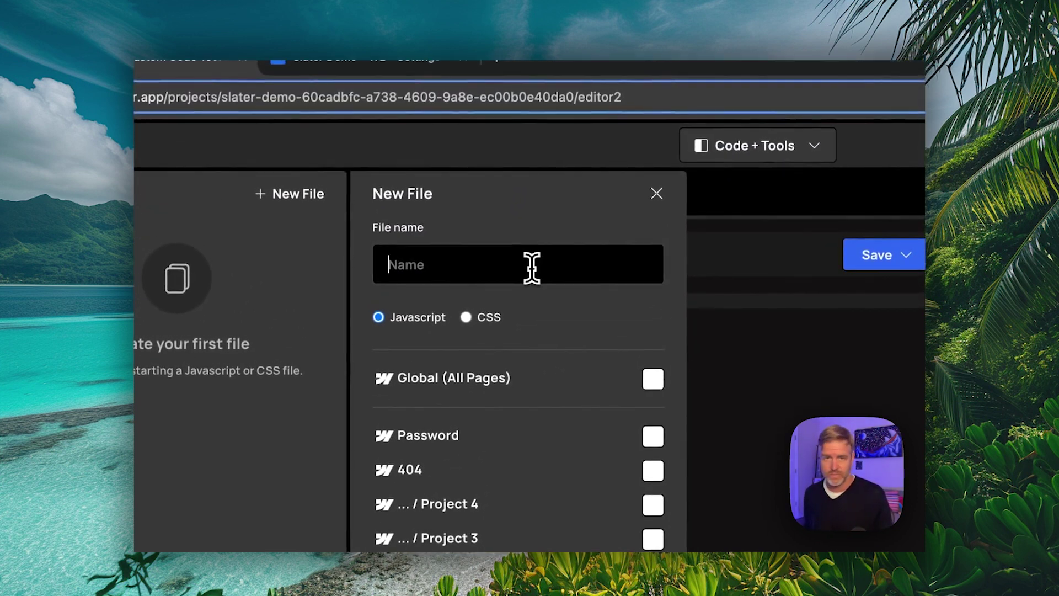
type("Gl")
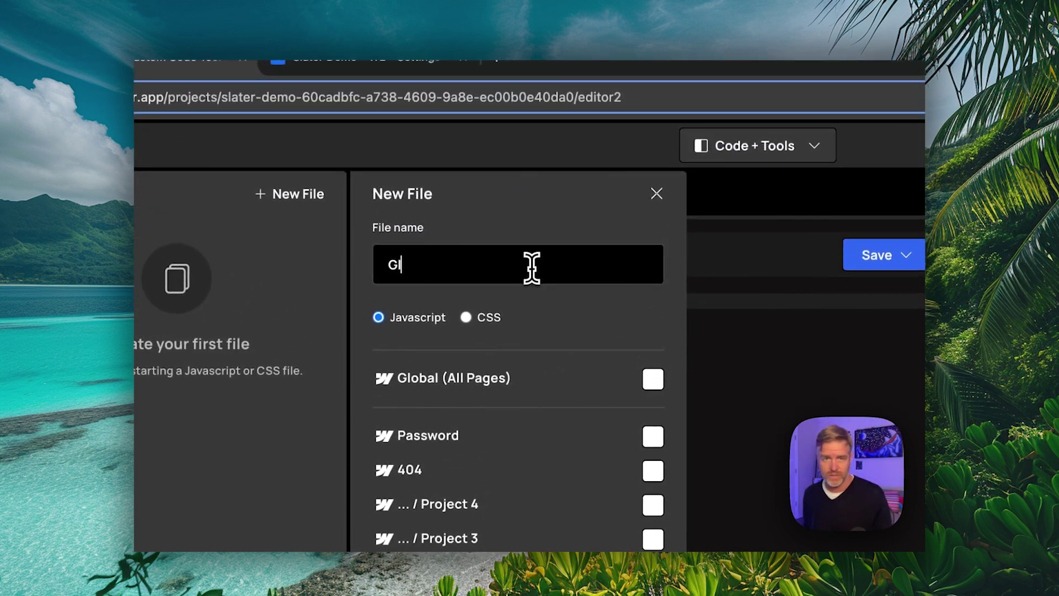
type("obal")
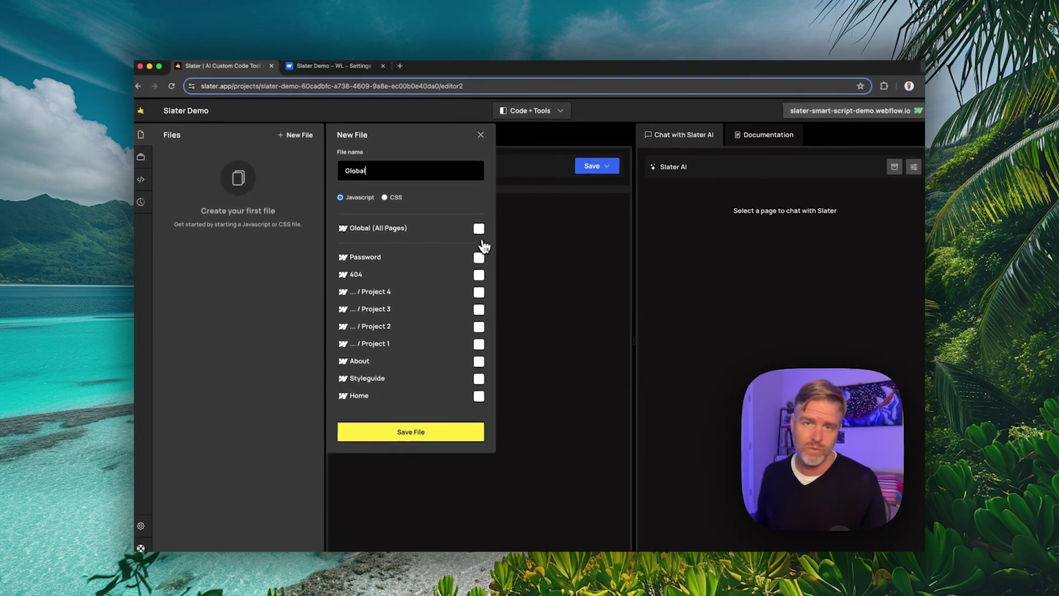
left_click(477, 228)
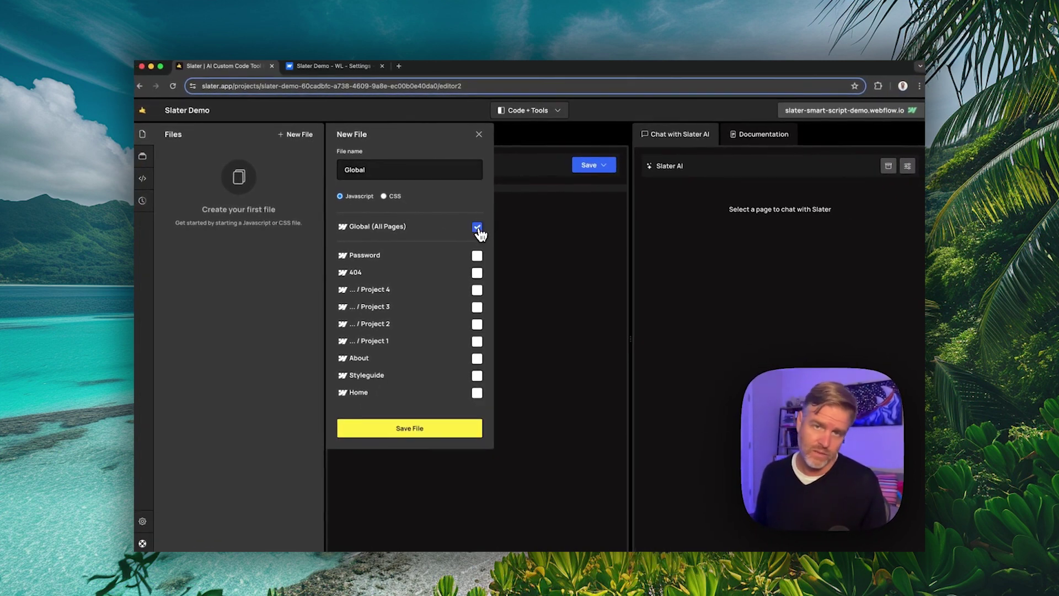
left_click(419, 431)
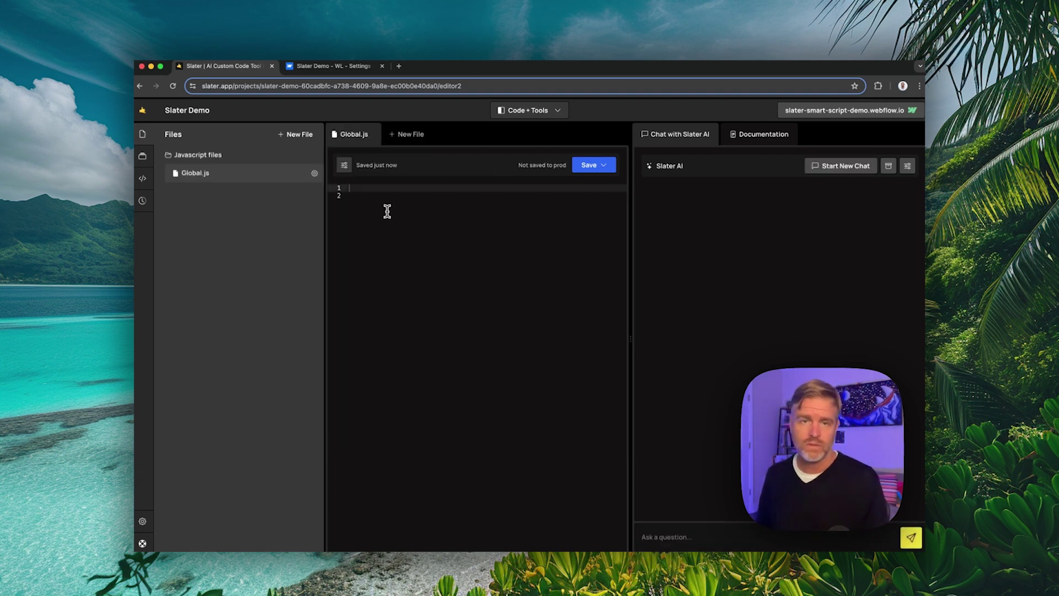
Step: Write console.log('global script') in Global.js and save it to production
type("con")
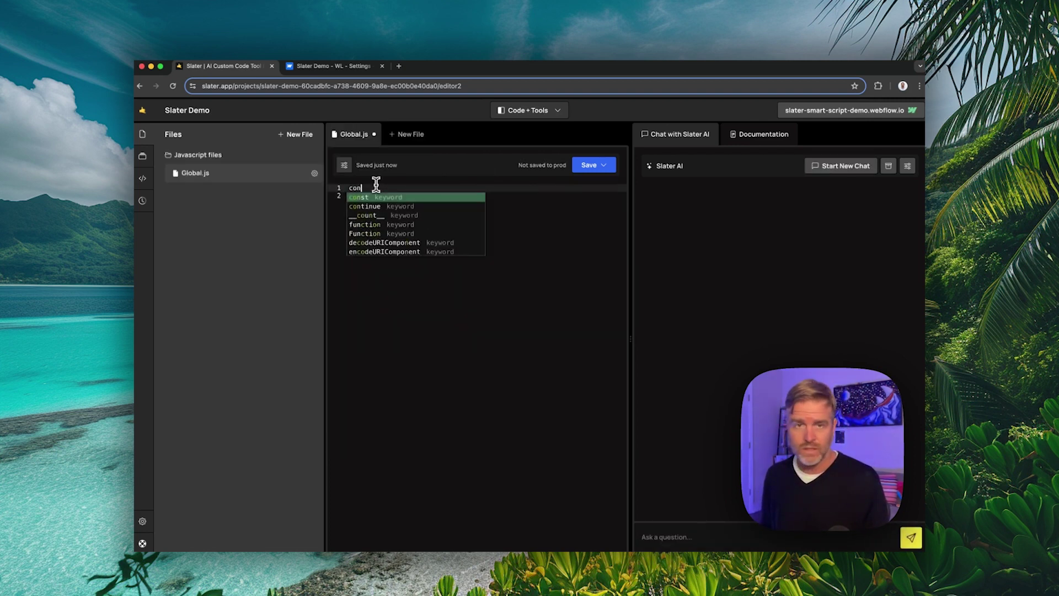
type("sole.log('")
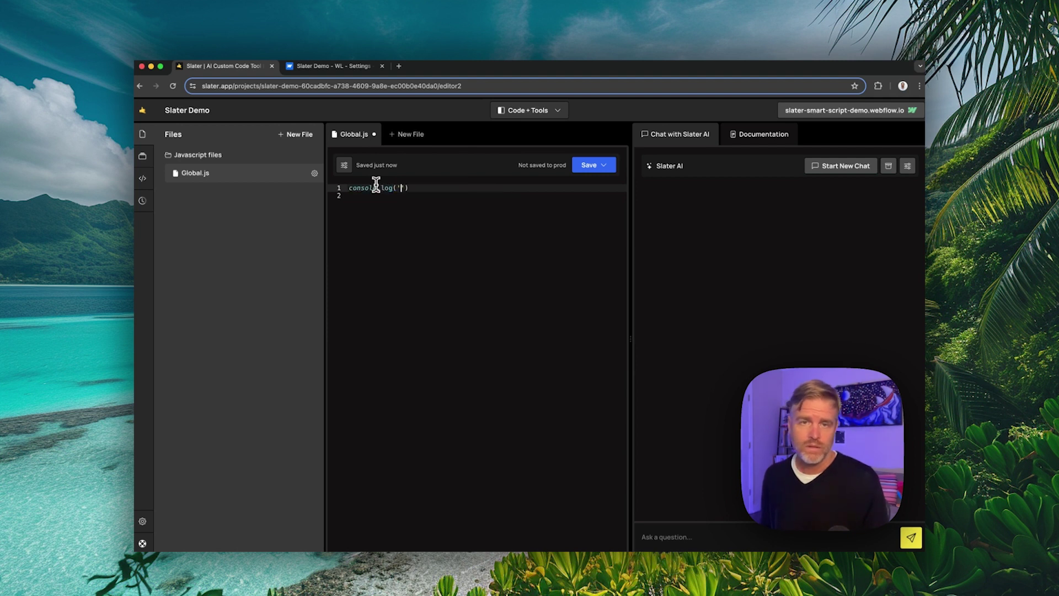
type("global script")
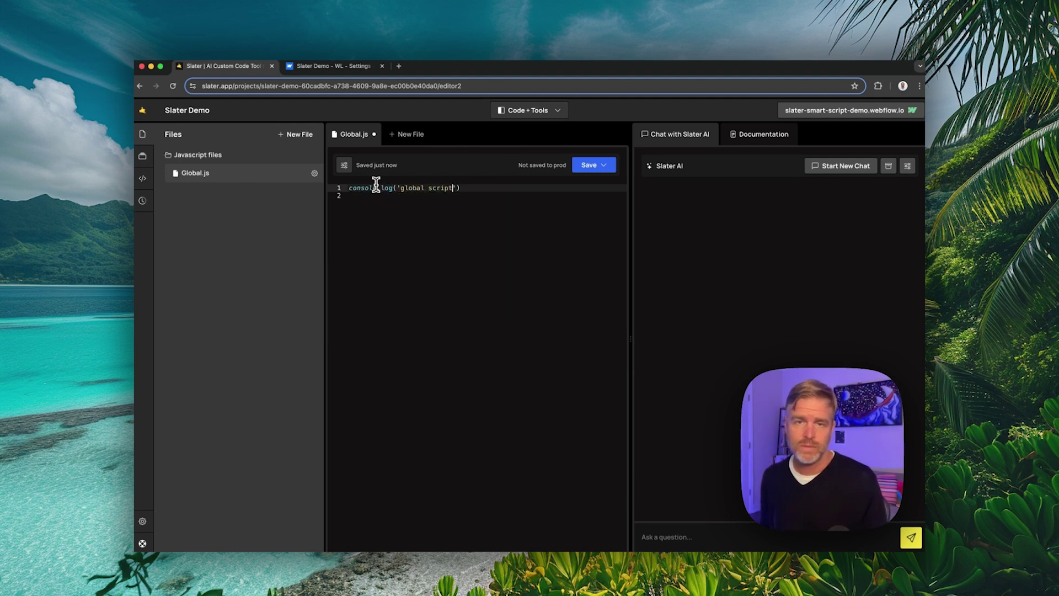
key("super+shift+s")
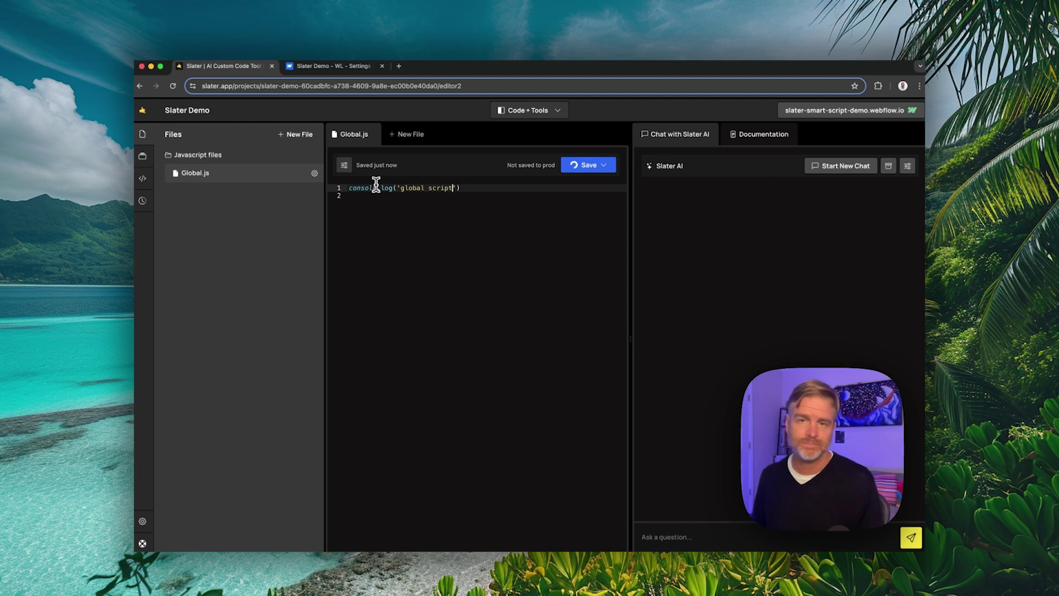
Step: Create a JavaScript file named "Home" assigned to the Home page
left_click(303, 139)
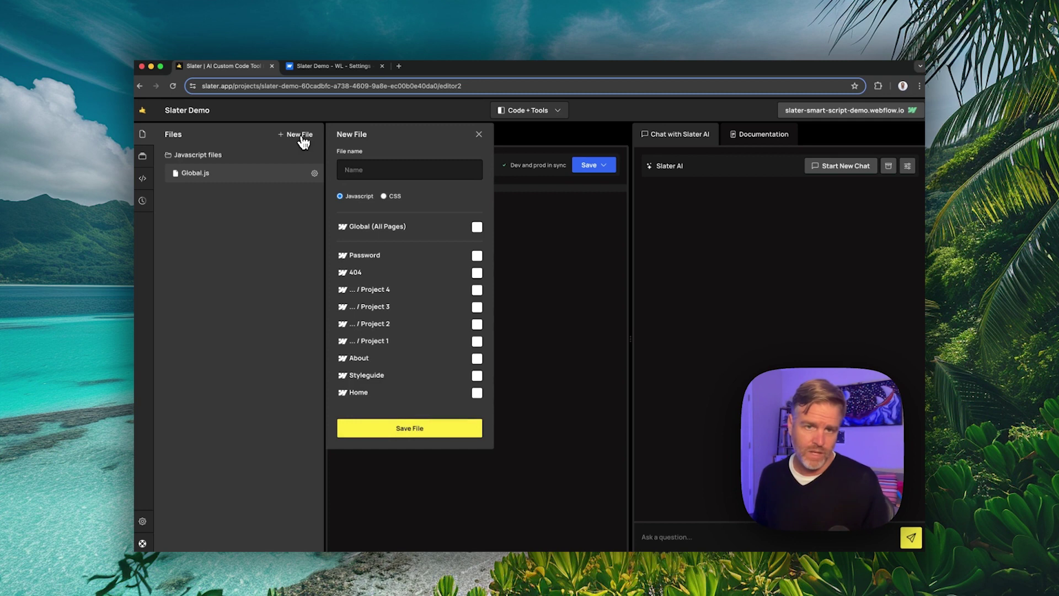
left_click(476, 393)
left_click(419, 170)
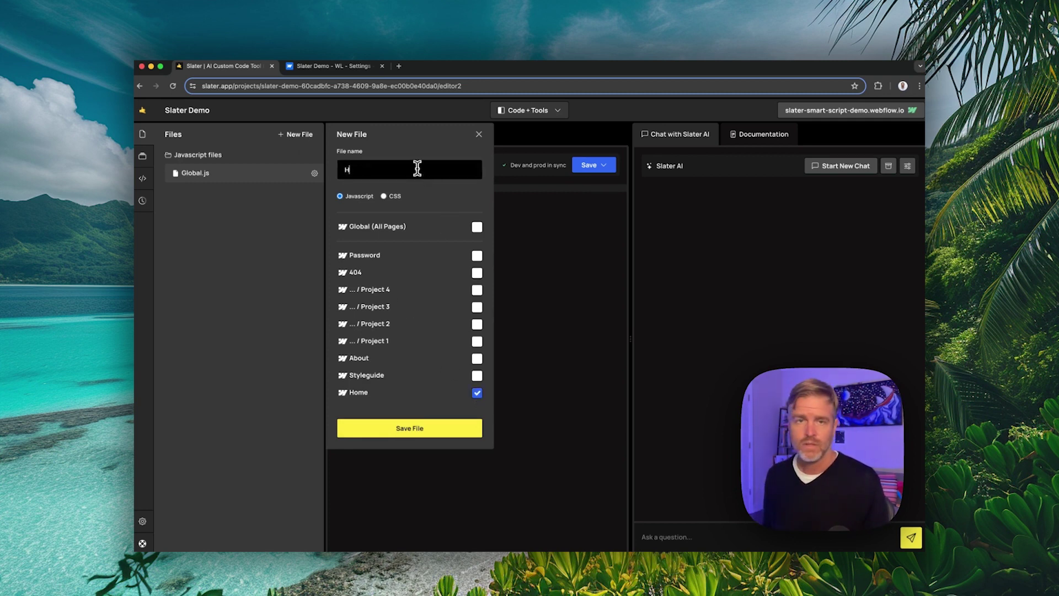
left_click(436, 431)
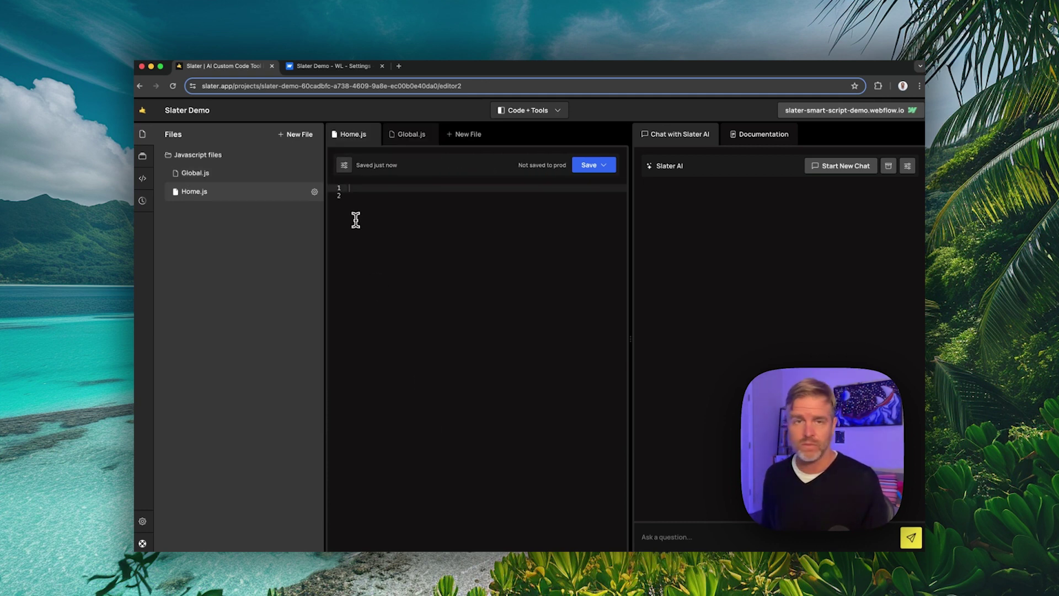
Step: Write console.log('home script') in Home.js and save it to production
type("consol")
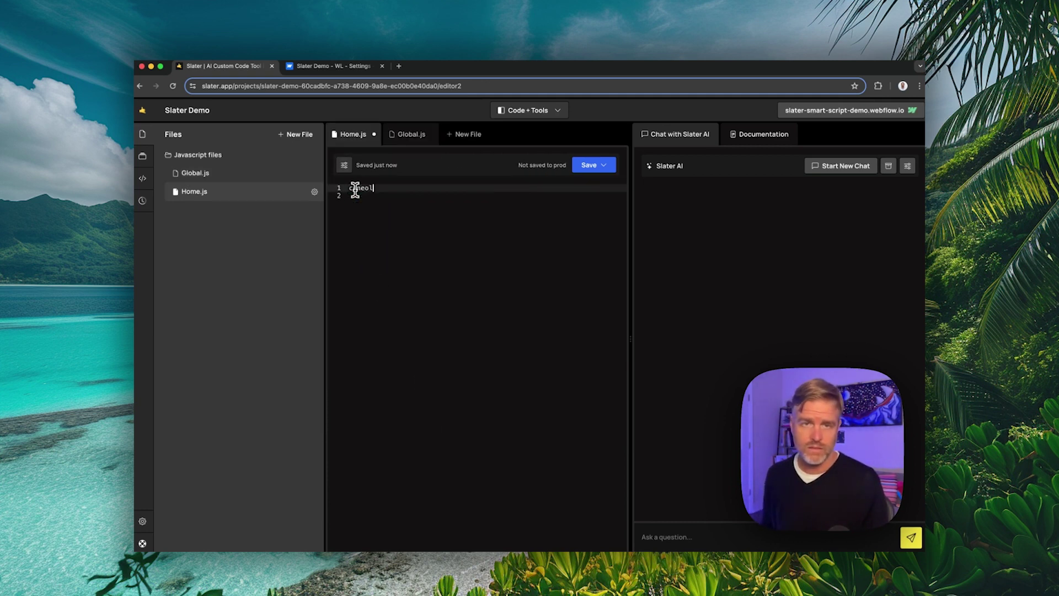
type("e.log(")
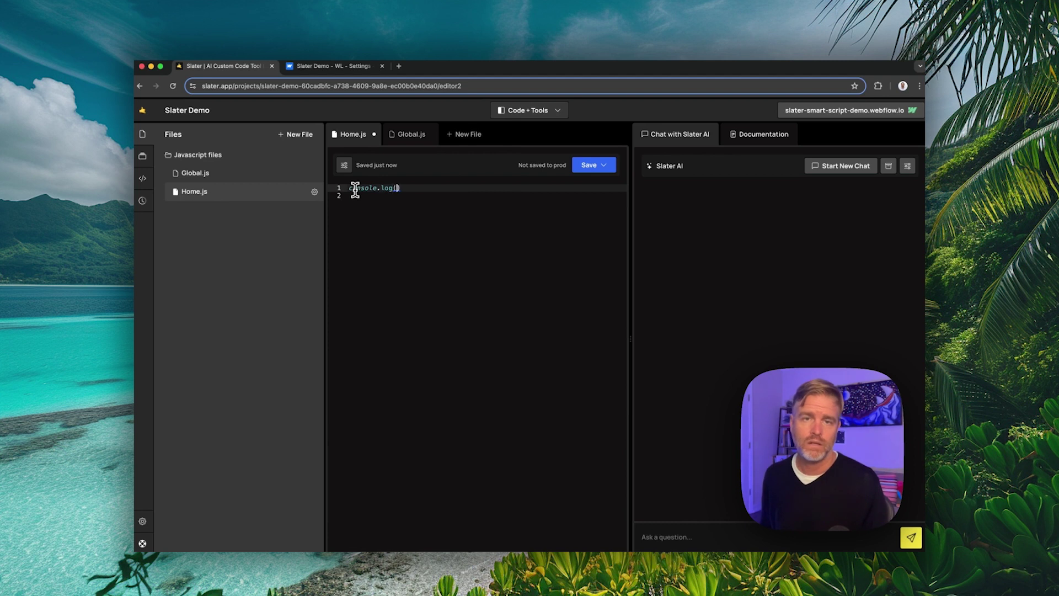
type("'home")
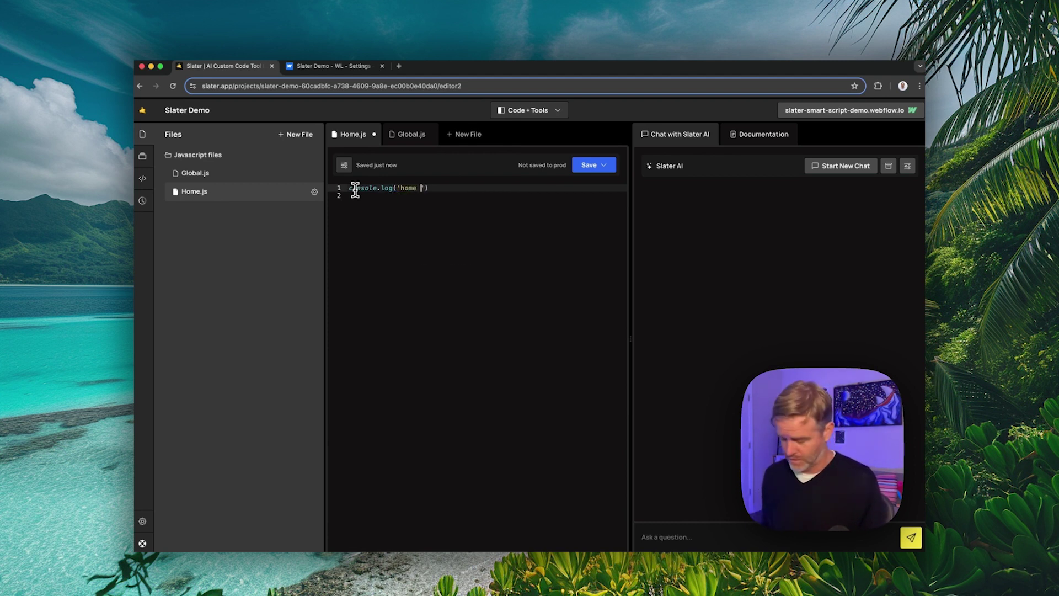
type(" script")
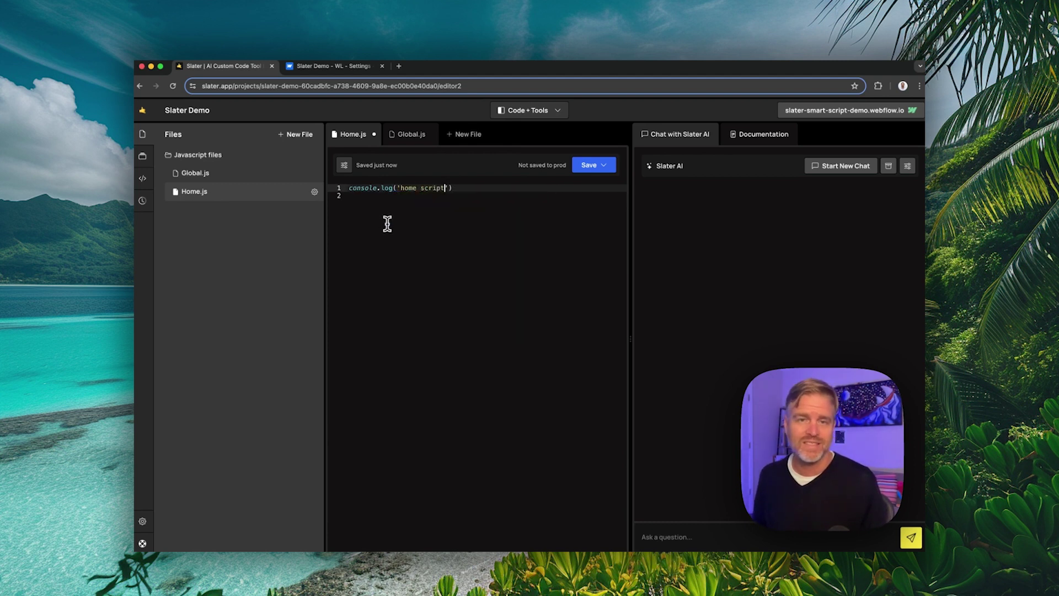
key("super+s")
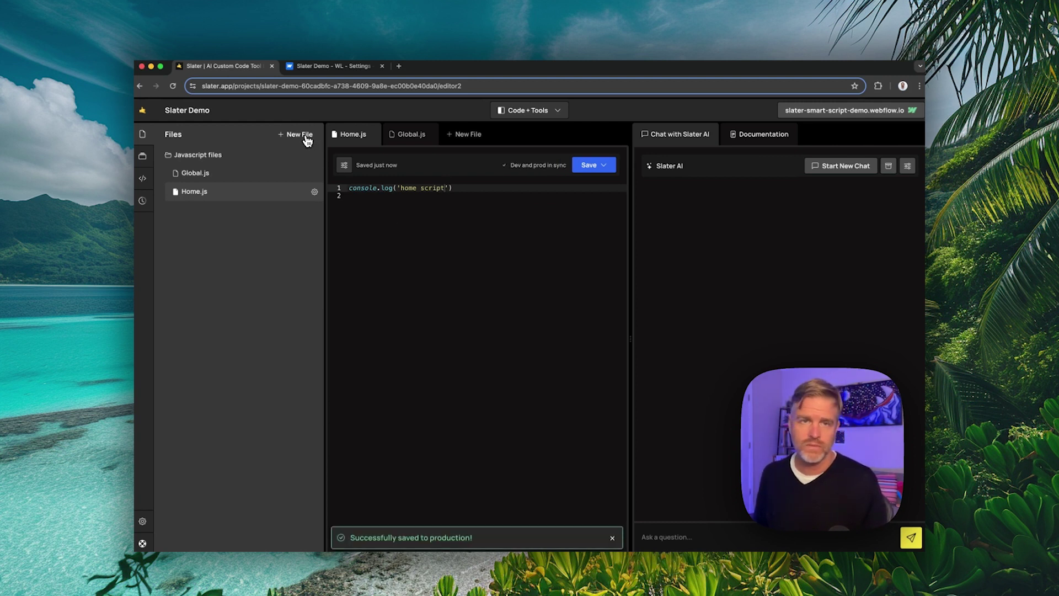
Step: Create a JavaScript file named "About" assigned to the About page
left_click(307, 138)
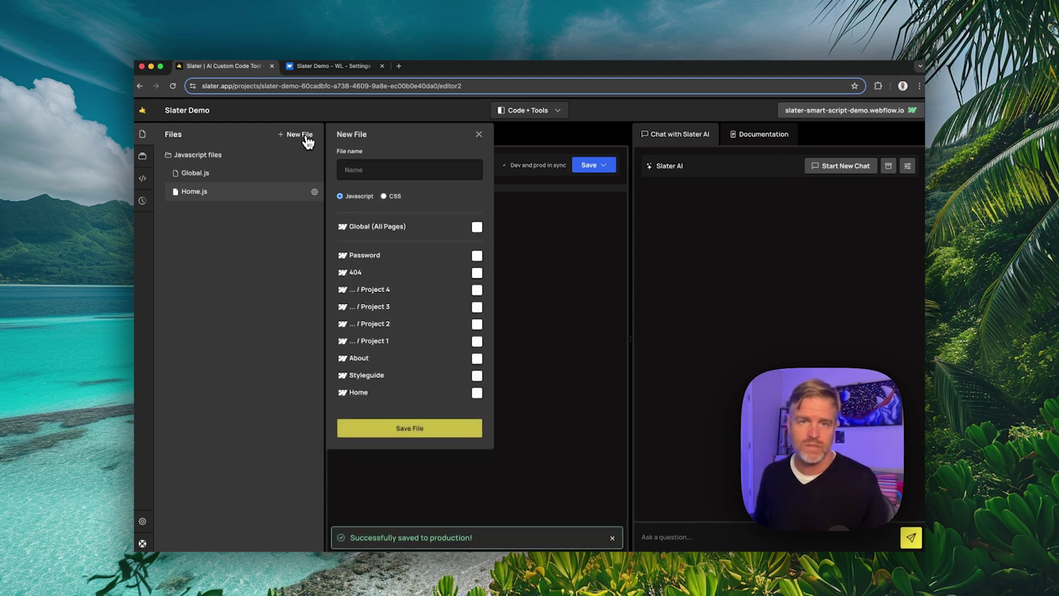
left_click(478, 359)
left_click(395, 171)
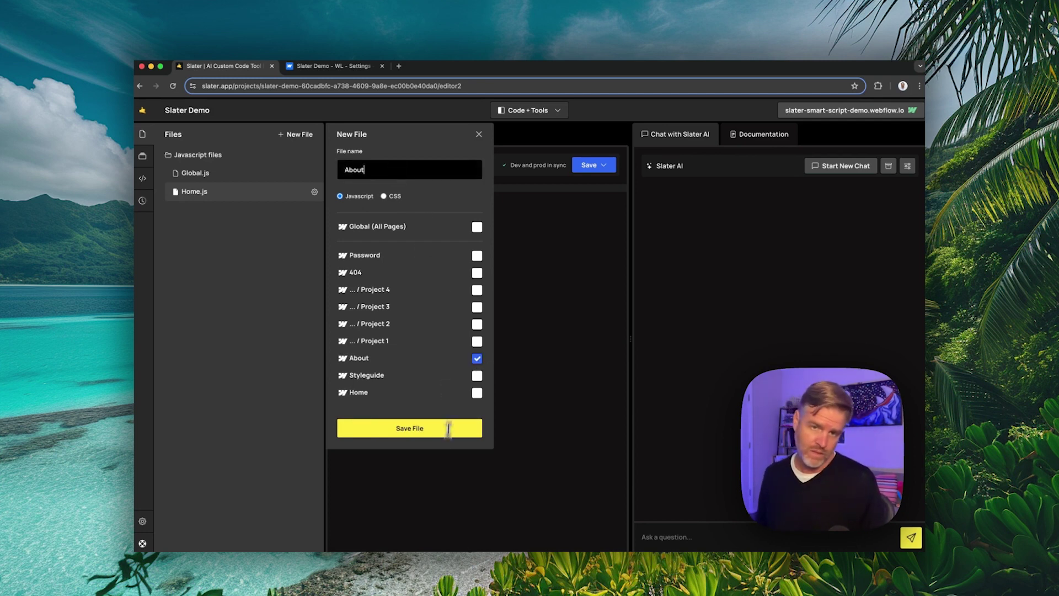
left_click(416, 435)
Step: Write console.log('about scripts') in About.js and save it to production
left_click(390, 194)
left_click(390, 189)
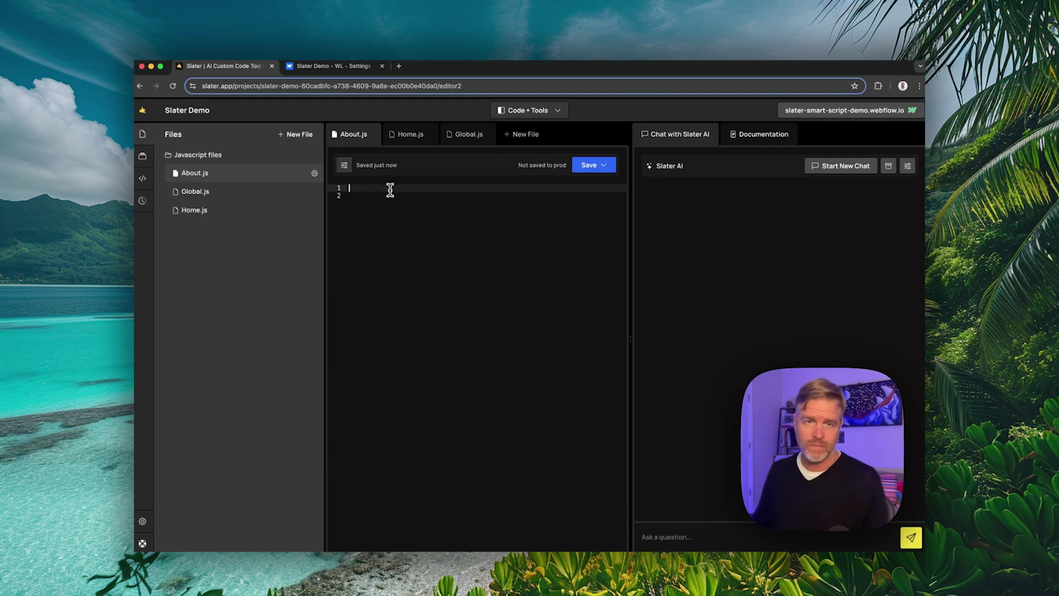
type("console.l")
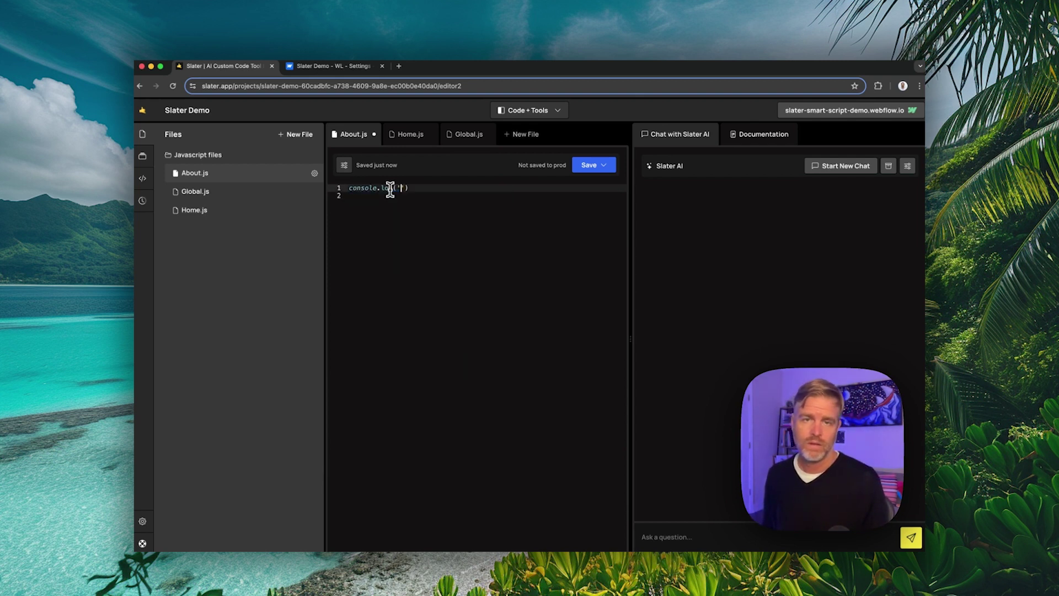
type("og('about scripts")
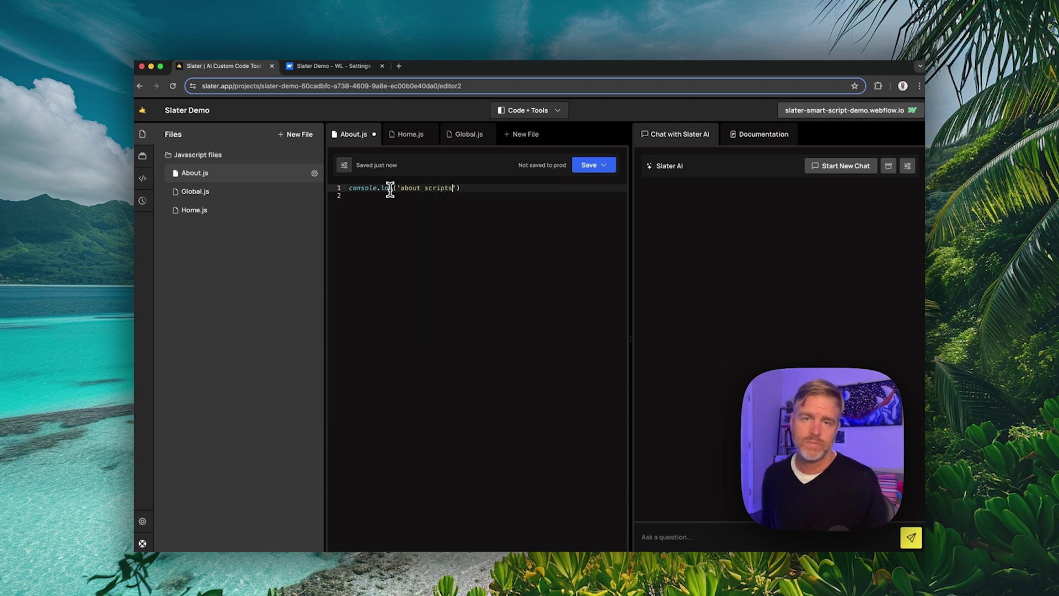
key("super+s")
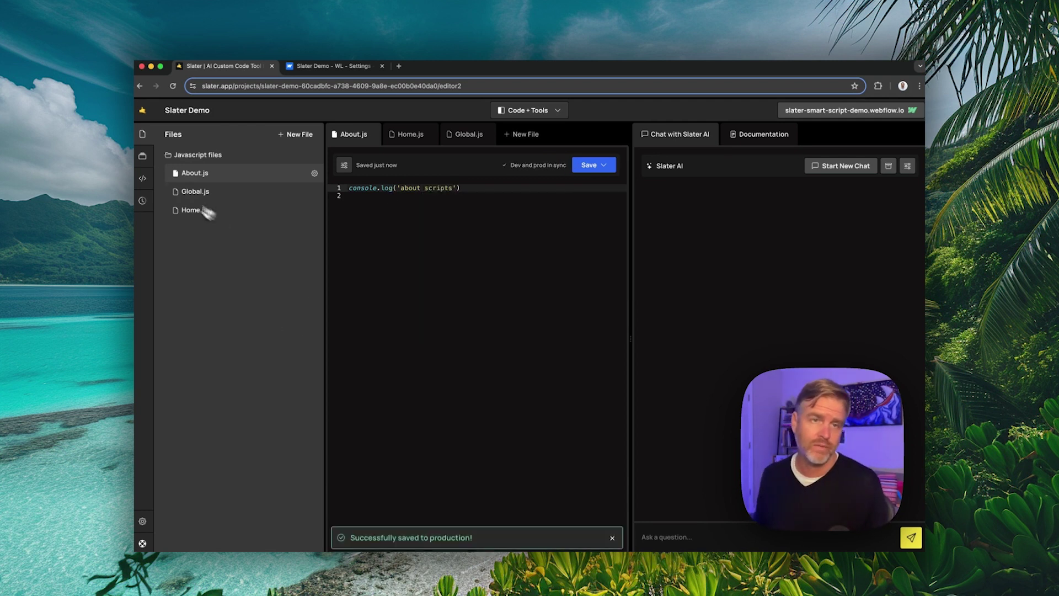
Step: Copy the project's Smart Script, paste it into the Webflow site's footer code in custom code settings, and save it
left_click(144, 179)
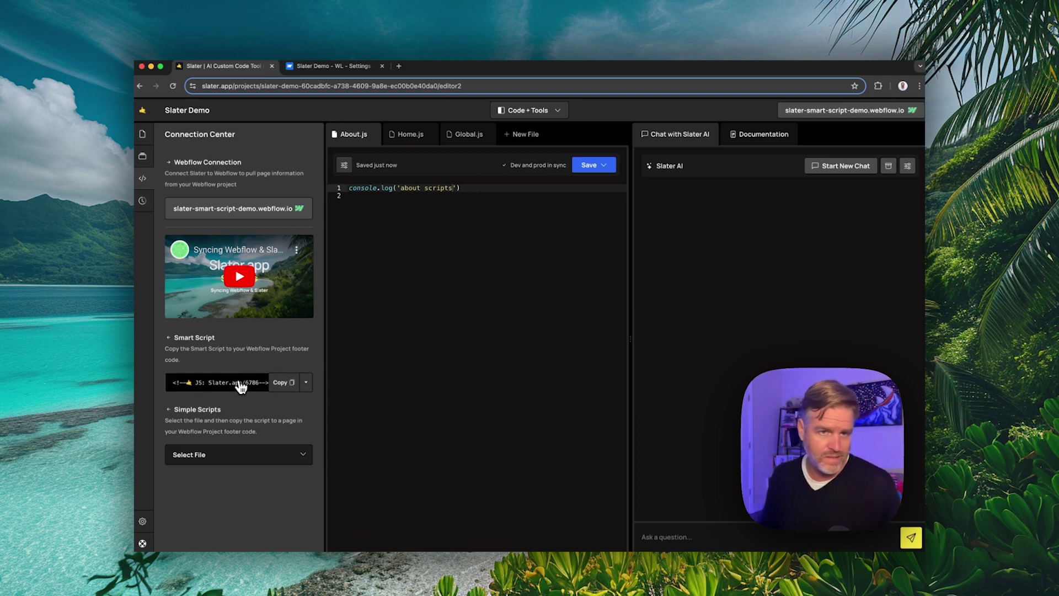
left_click(283, 385)
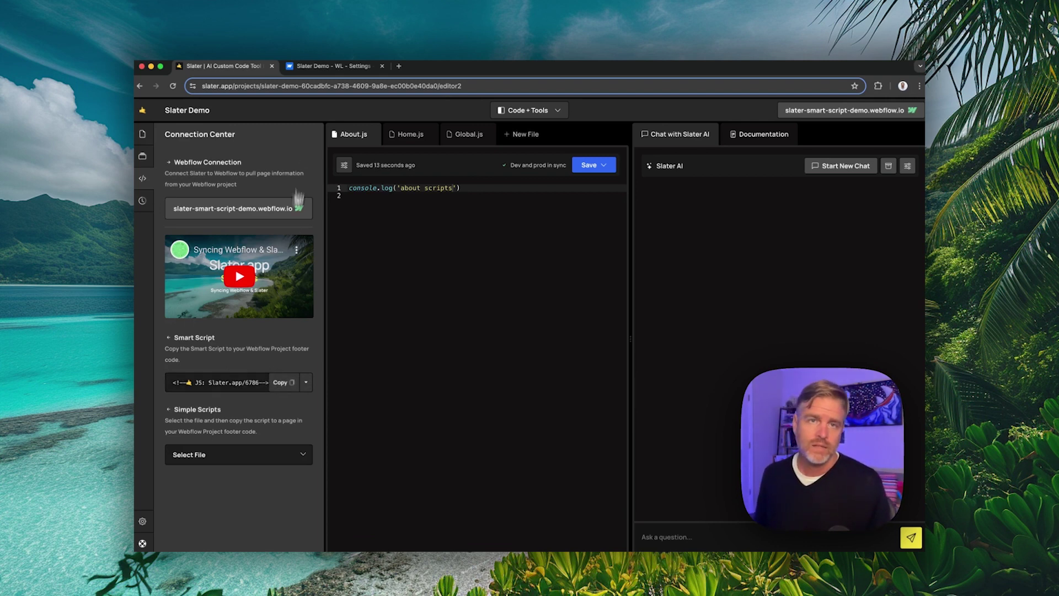
left_click(325, 69)
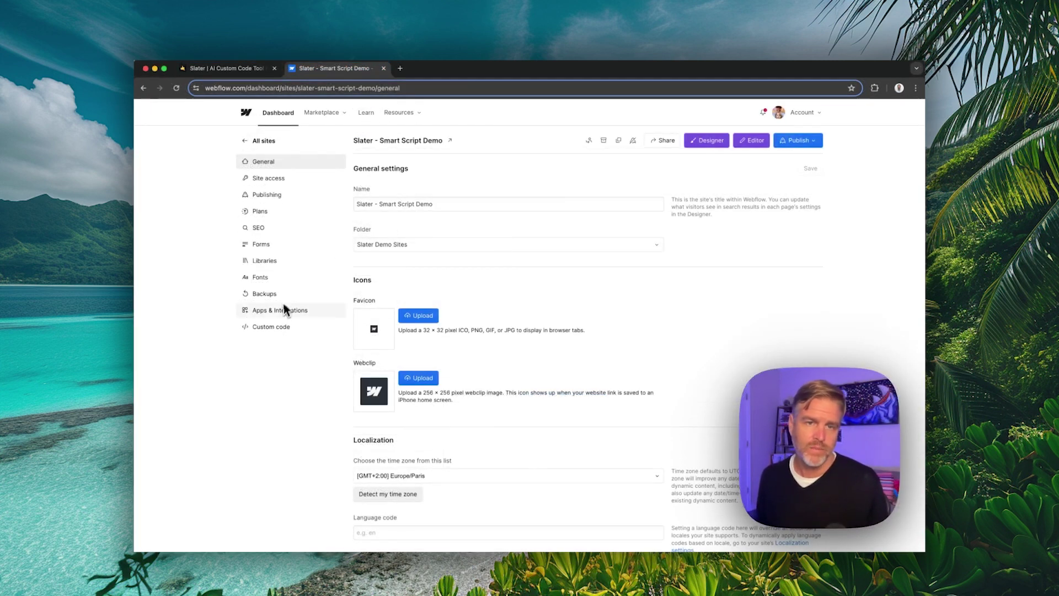
left_click(282, 326)
scroll(496, 328, "down", 3)
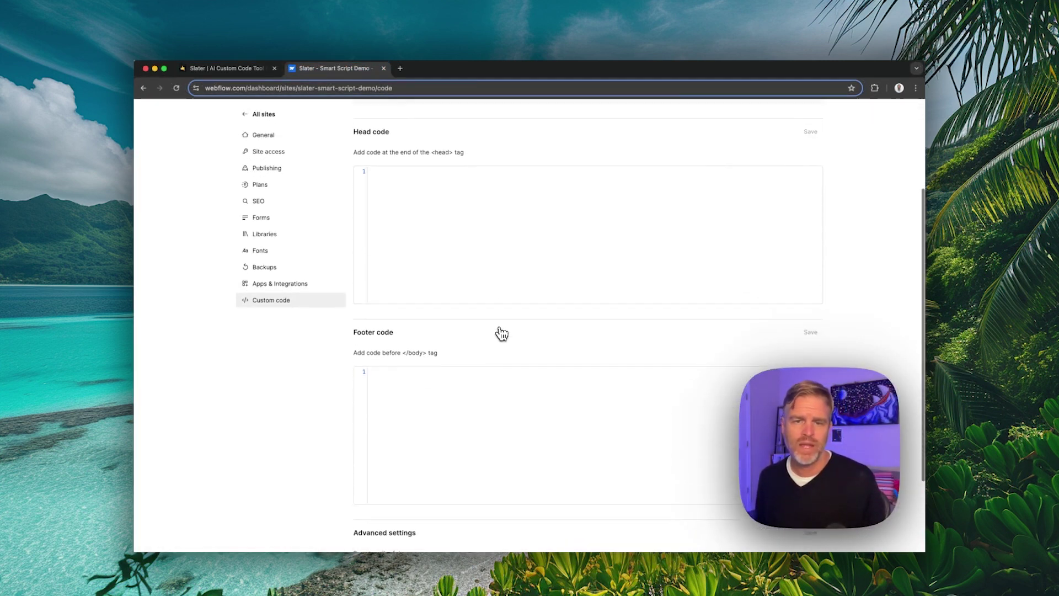
left_click(483, 378)
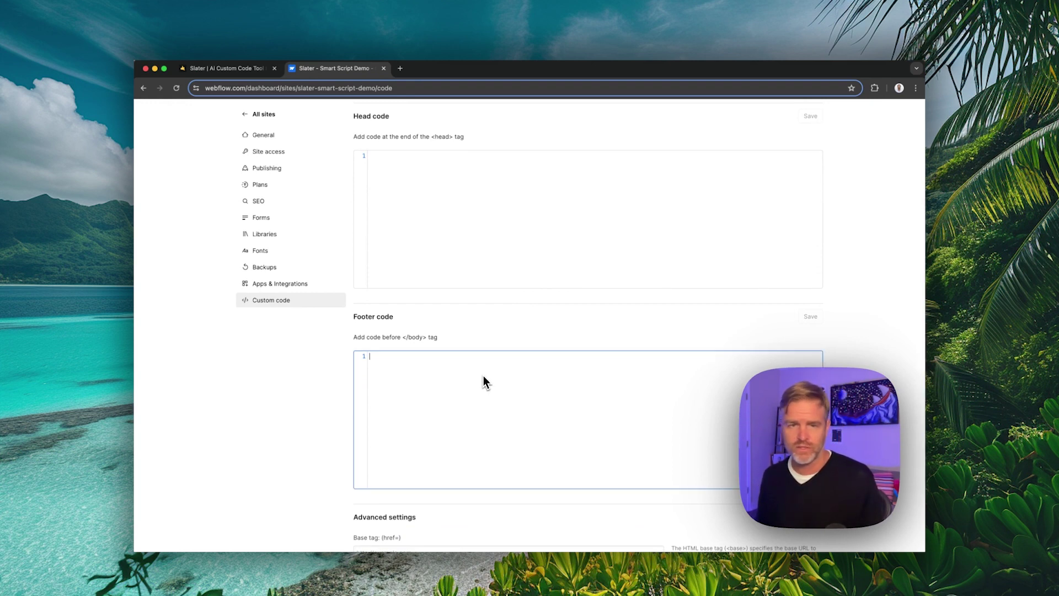
key("super+v")
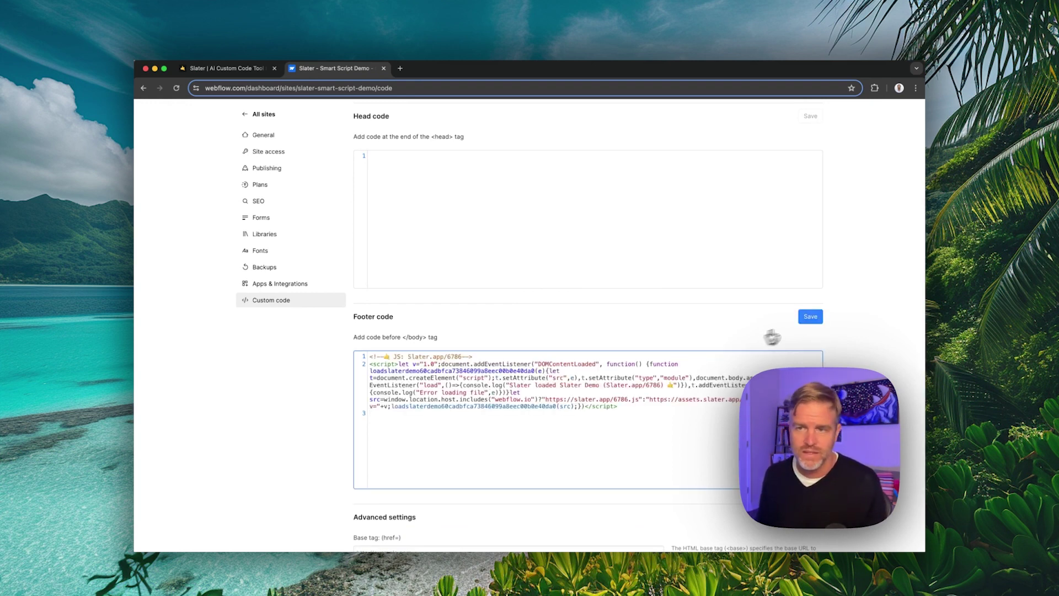
left_click(810, 317)
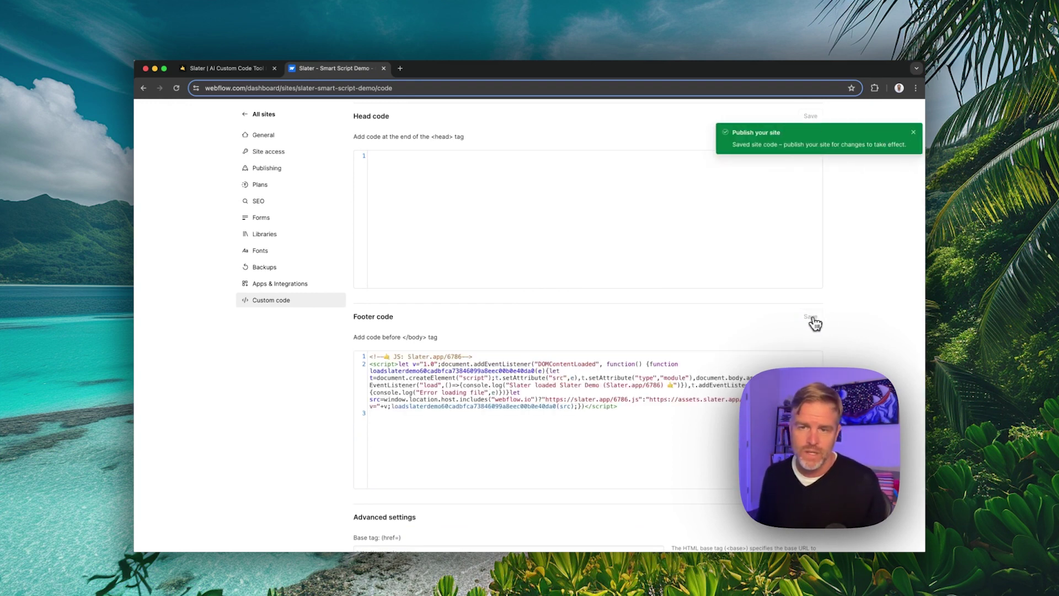
Step: Publish the Webflow site to the staging domain slater-smart-script-demo.webflow.io
left_click(907, 135)
scroll(882, 176, "up", 5)
left_click(798, 140)
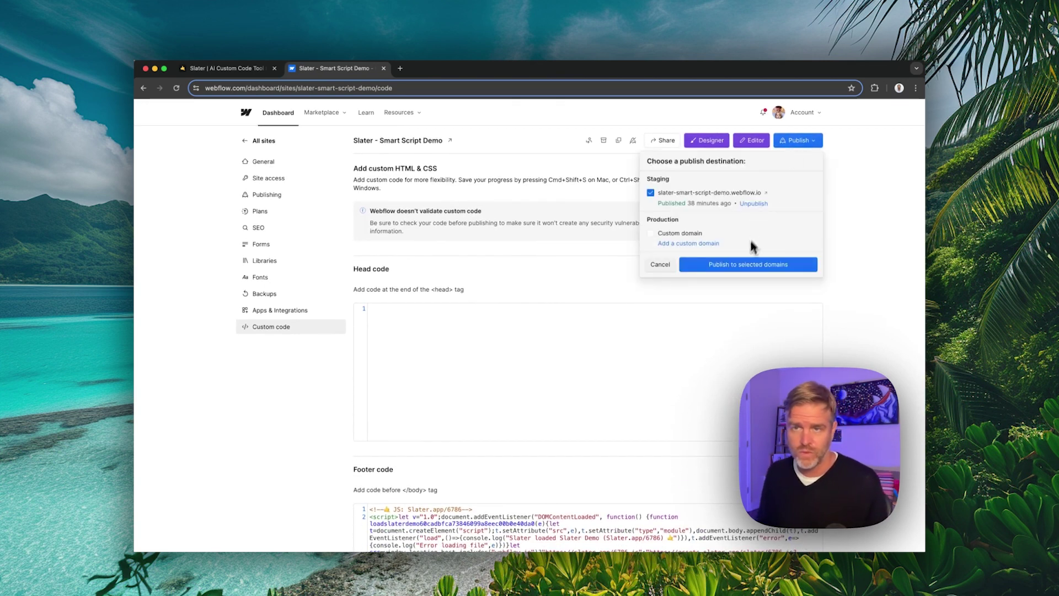
left_click(745, 265)
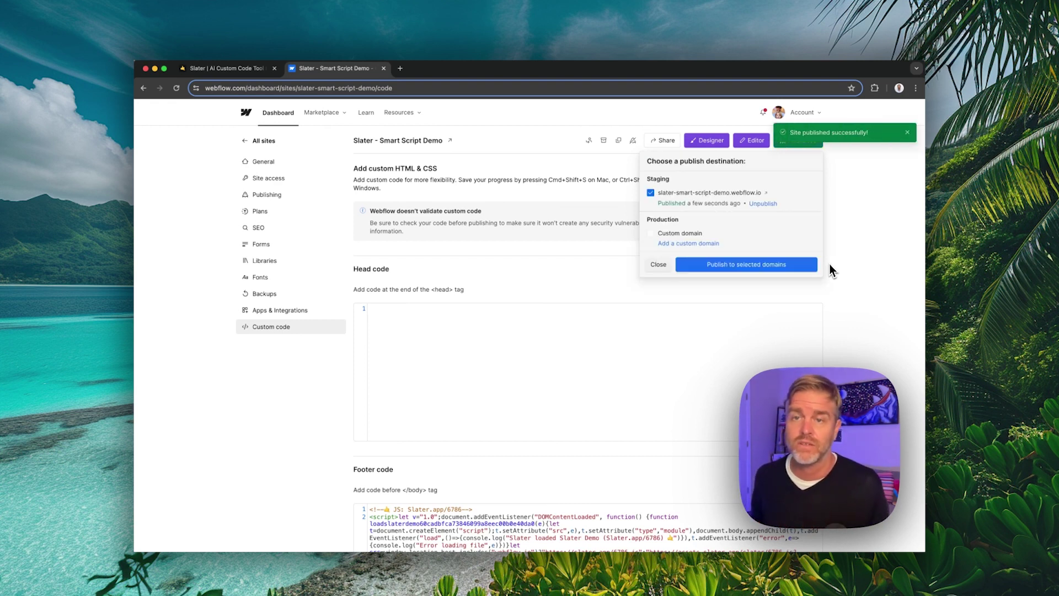
Step: Open the published staging site with developer tools docked beside the page and check the console output on the Home and About pages
left_click(767, 193)
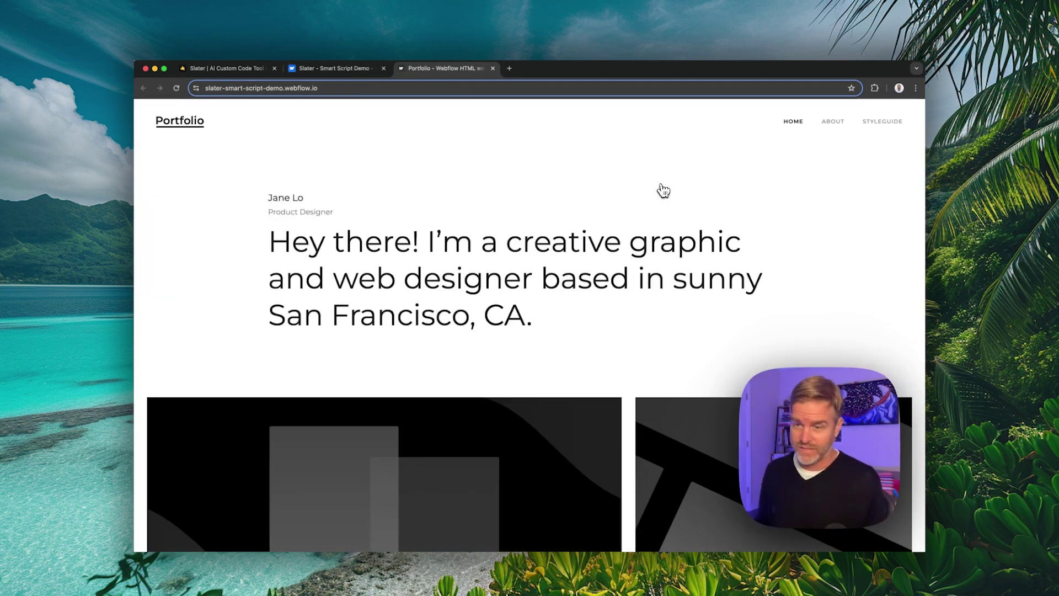
key("super+alt+i")
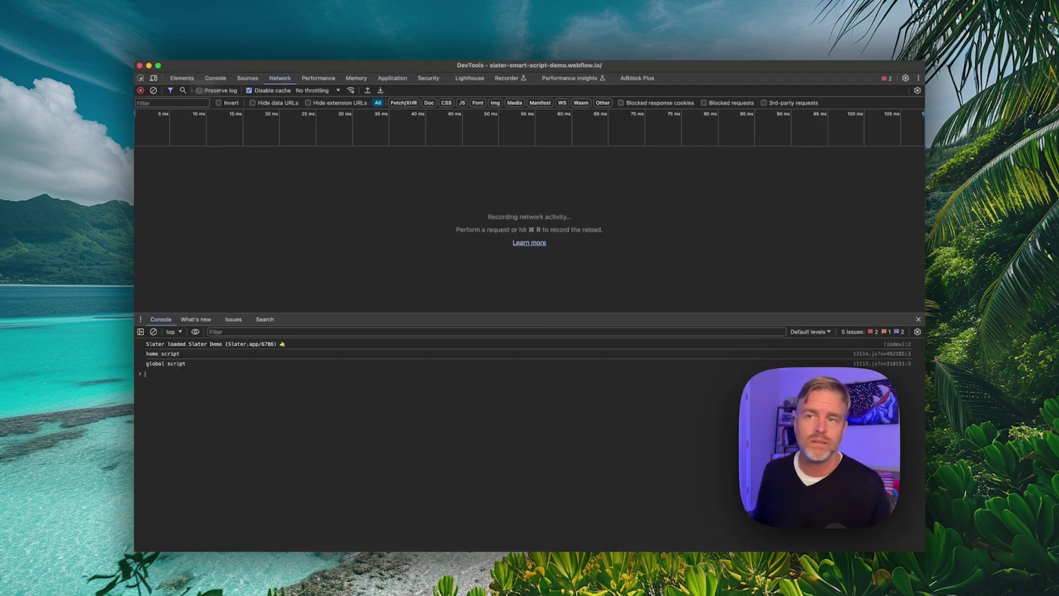
left_click(918, 78)
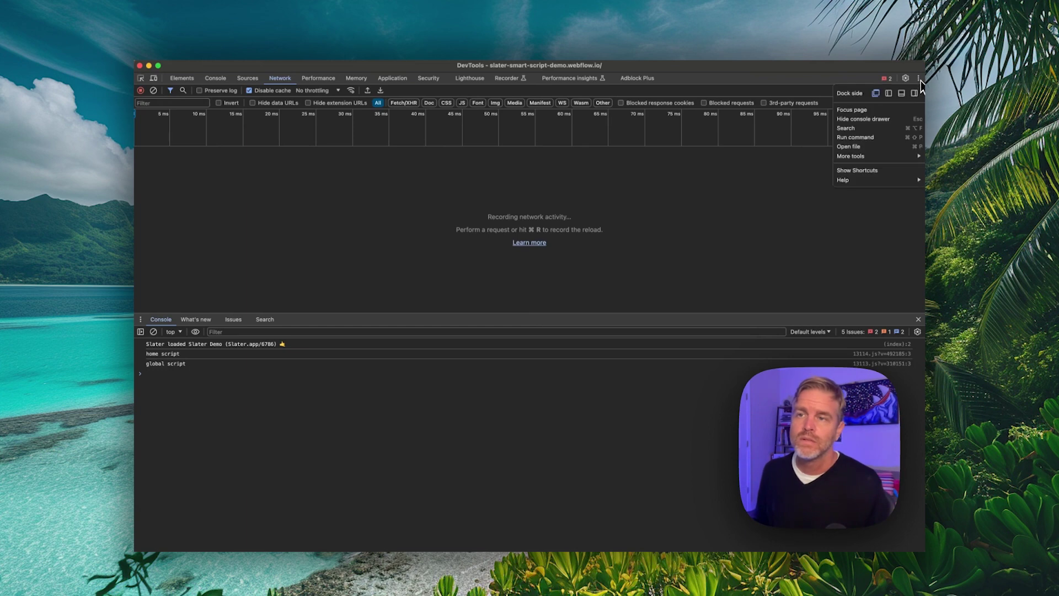
left_click(889, 93)
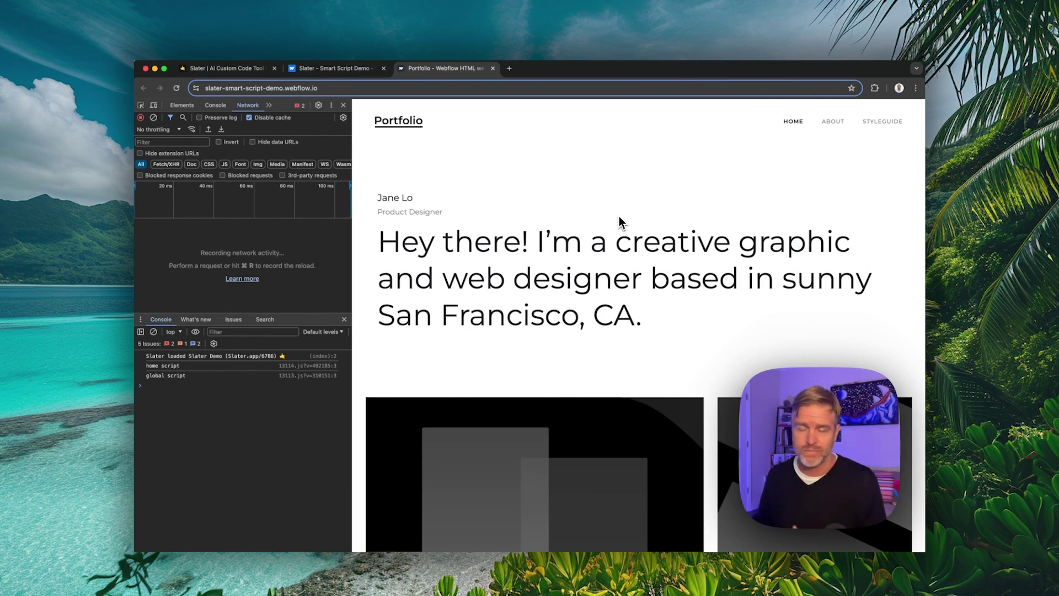
left_click(837, 122)
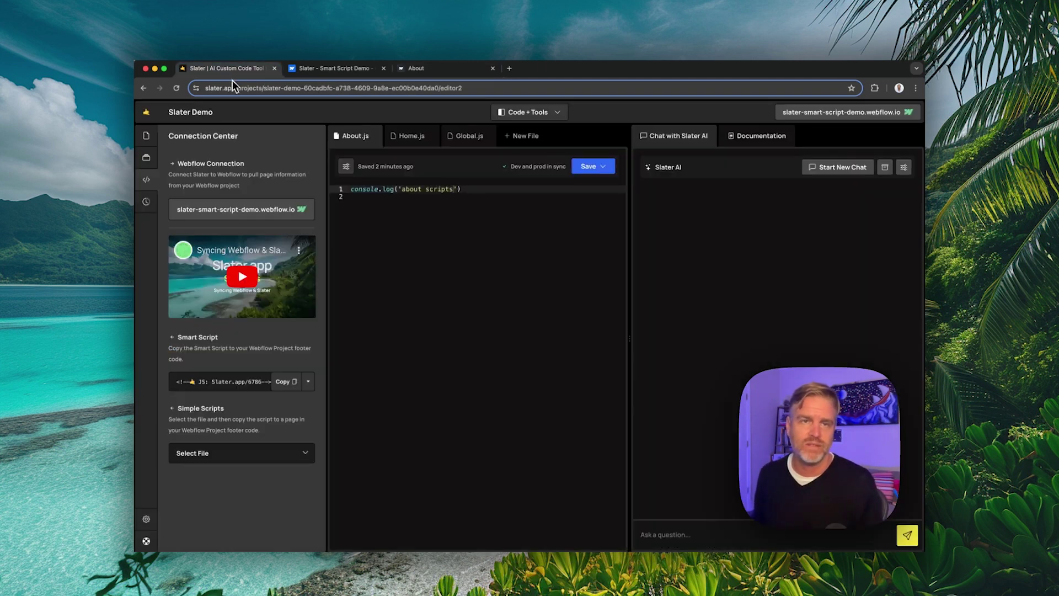
Step: Return to Slater, insert a DOMContentLoaded line above the console.log statement in About.js, save, and dismiss the notice
left_click(227, 69)
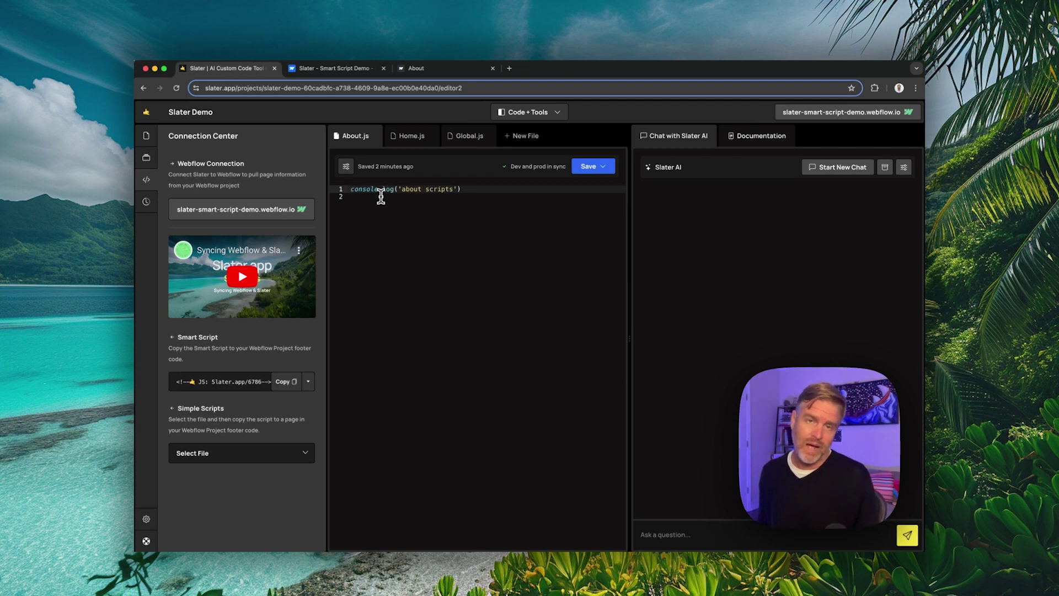
key("Return")
key("Up")
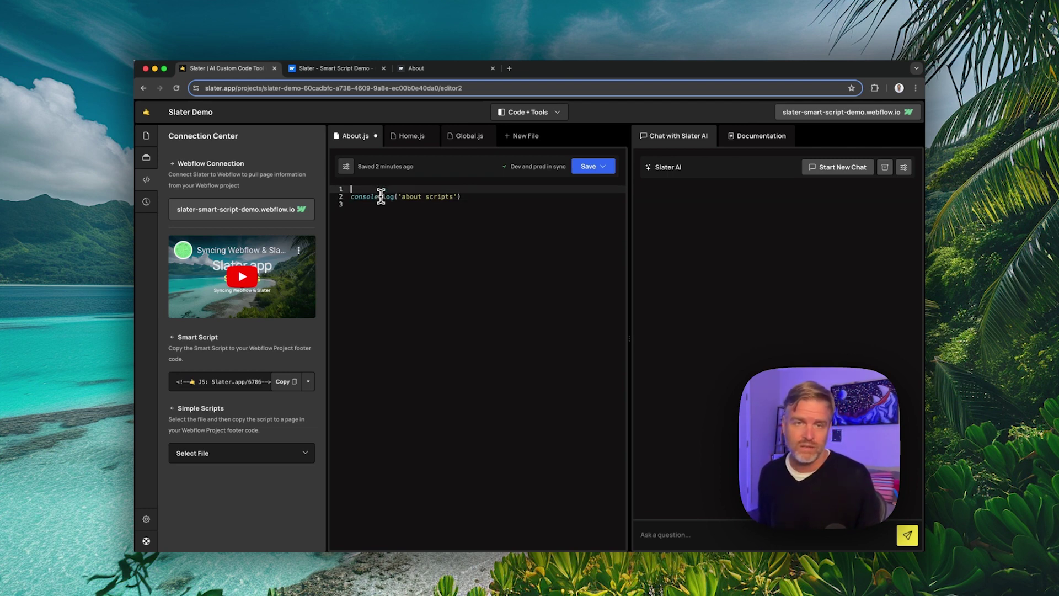
type("DOMCon")
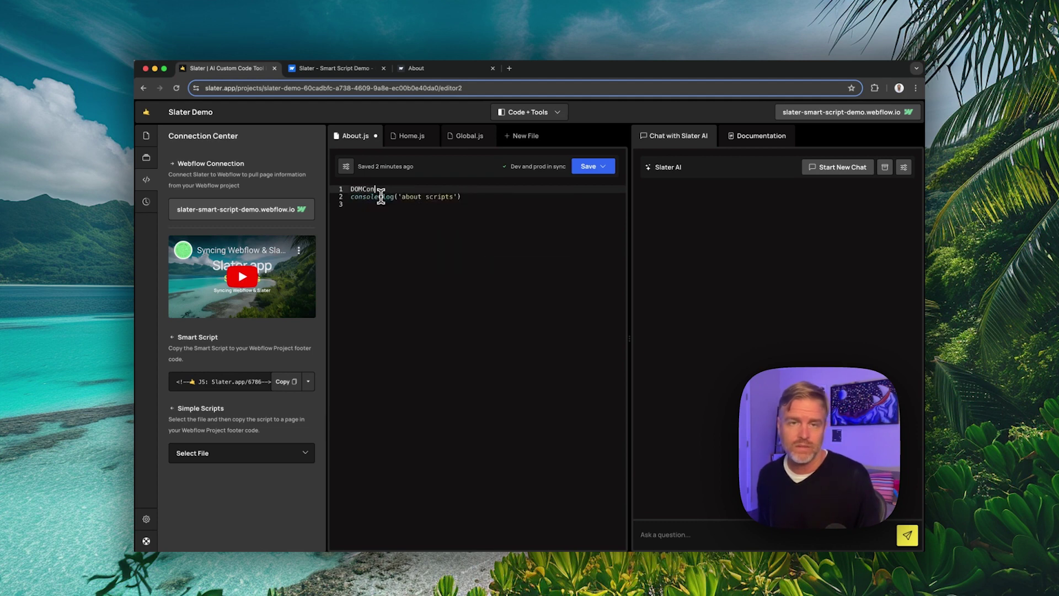
type("tentLoad")
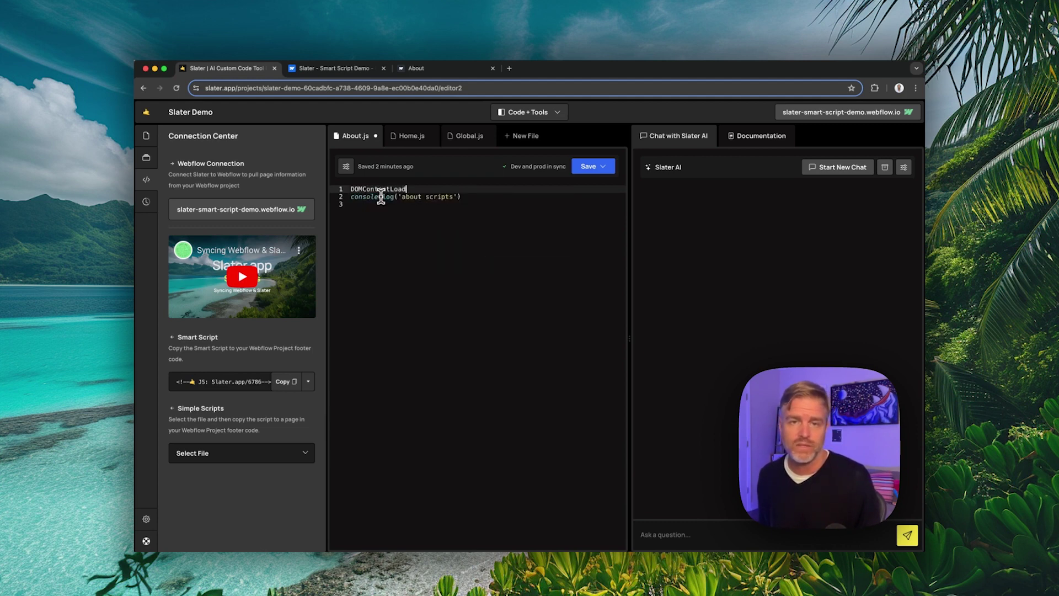
type("ed")
key("super+s")
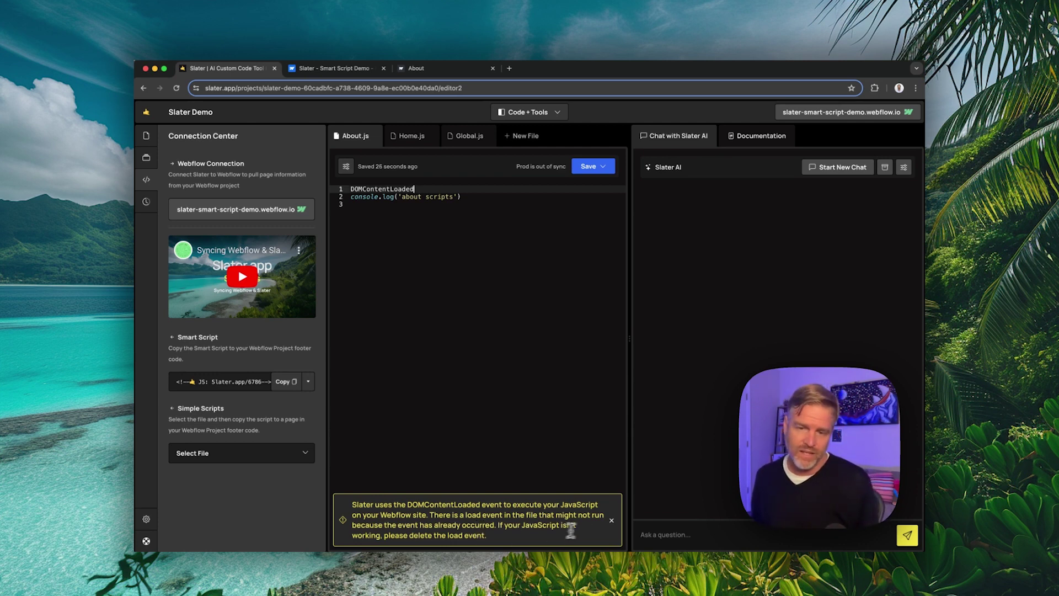
left_click(611, 520)
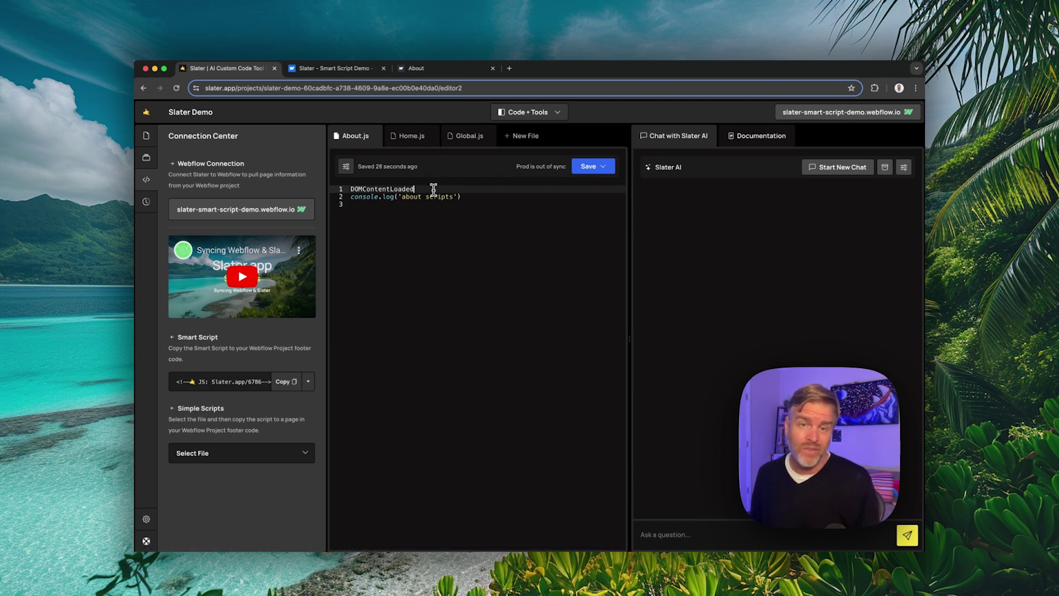
Step: Remove the DOMContentLoaded line from About.js so the console.log statement is on the first line
key("BackSpace")
key("BackSpace")
key("BackSpace")
key("BackSpace")
key("BackSpace")
key("BackSpace")
key("BackSpace")
key("BackSpace")
key("BackSpace")
key("BackSpace")
key("BackSpace")
key("BackSpace")
key("BackSpace")
key("BackSpace")
key("BackSpace")
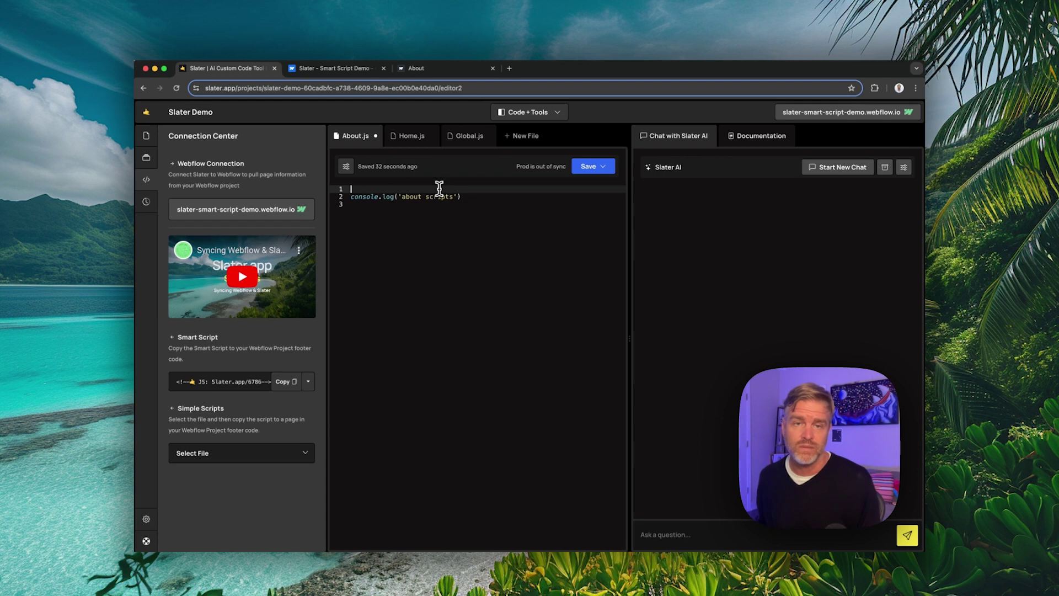
key("BackSpace")
key("BackSpace")
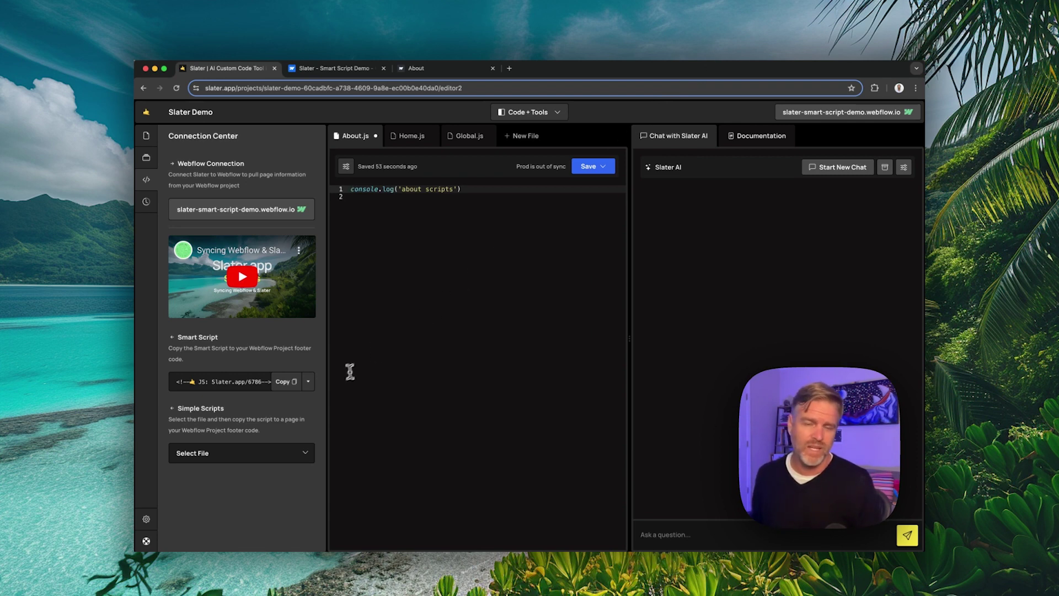
left_click(290, 452)
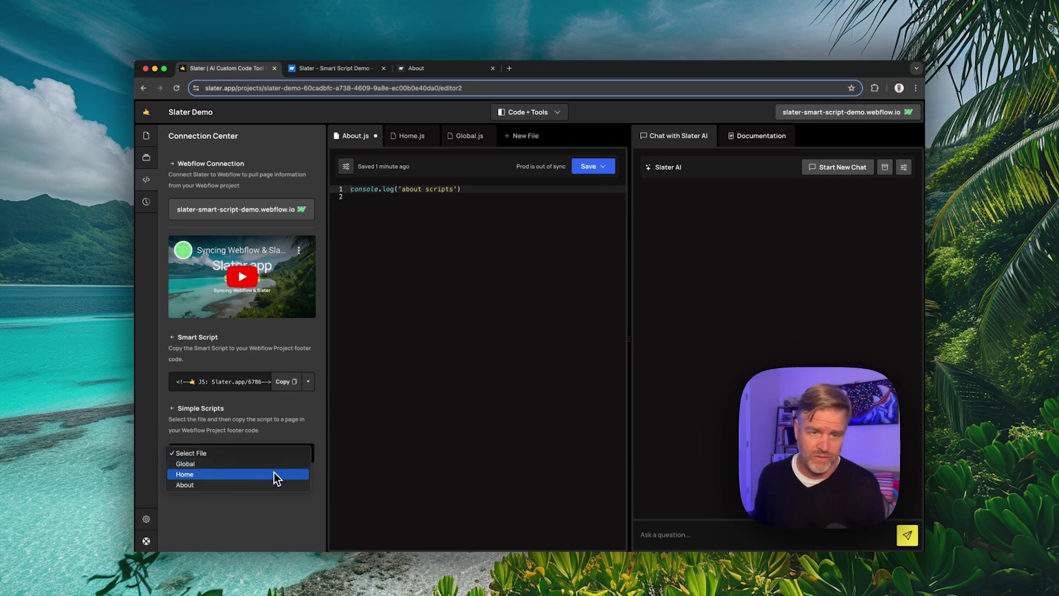
left_click(220, 392)
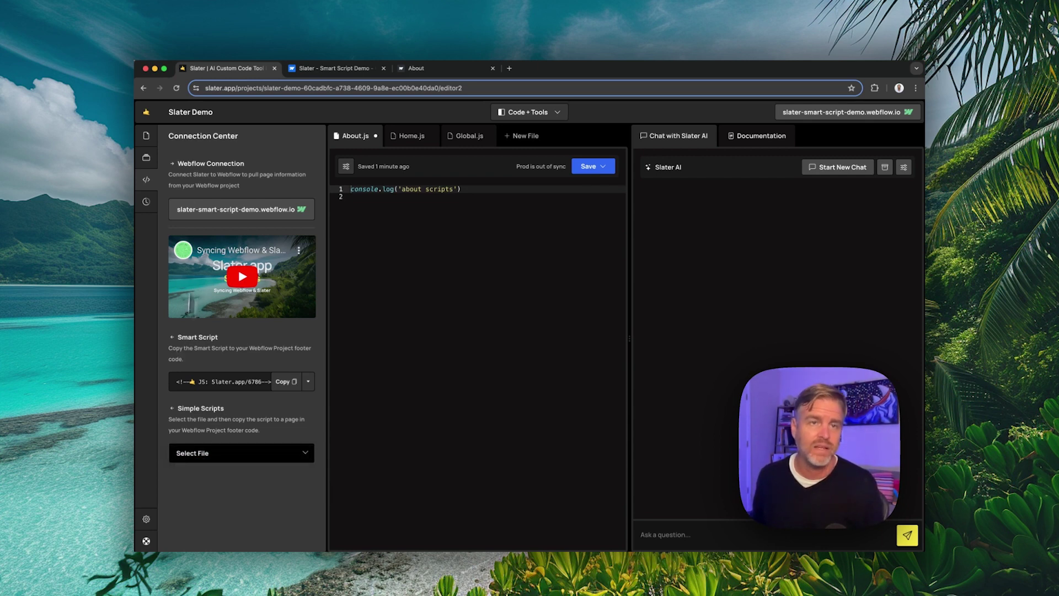
Step: Create a JavaScript file named "simple" without assigning it to any page
left_click(142, 142)
left_click(302, 135)
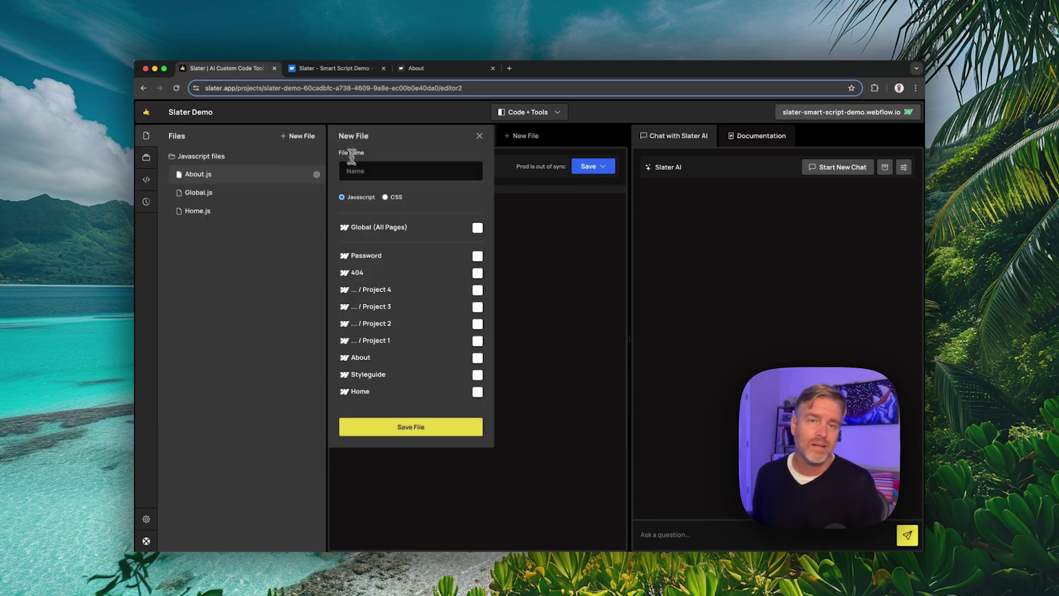
left_click(370, 169)
type("simle")
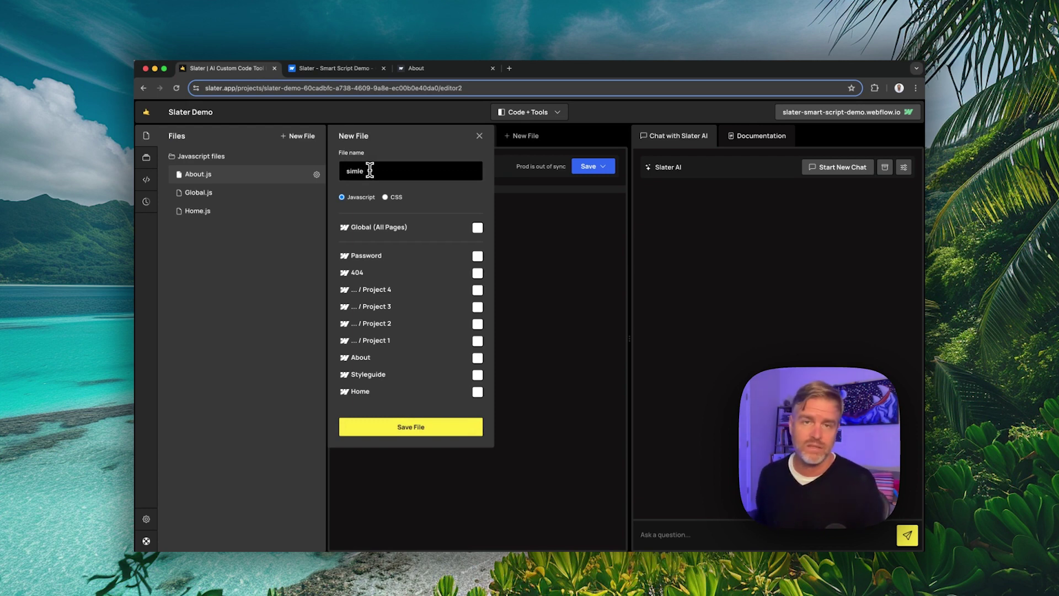
type("le")
key("BackSpace")
key("BackSpace")
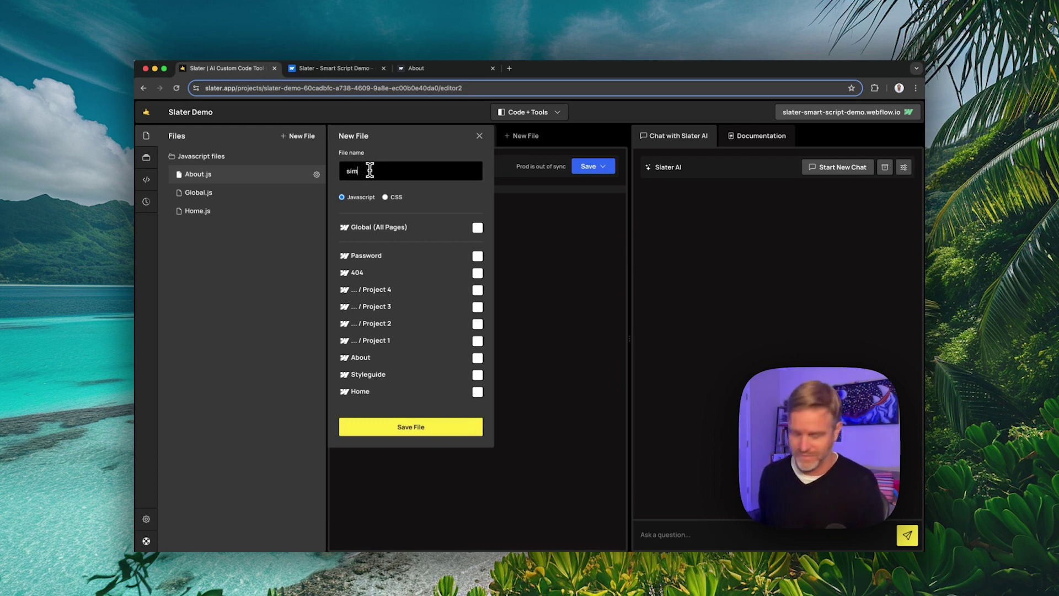
type("ple")
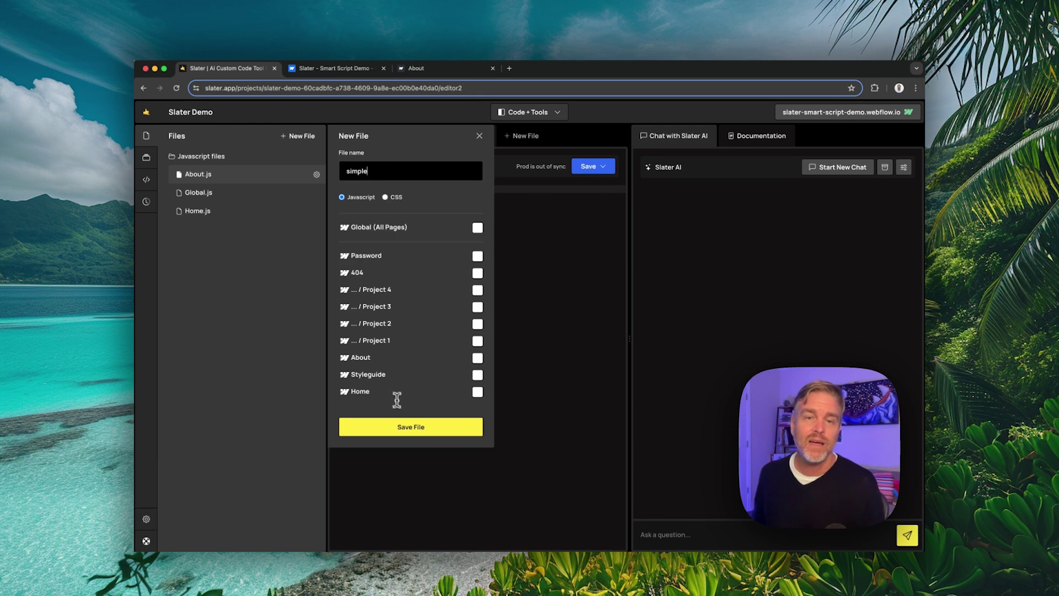
left_click(448, 435)
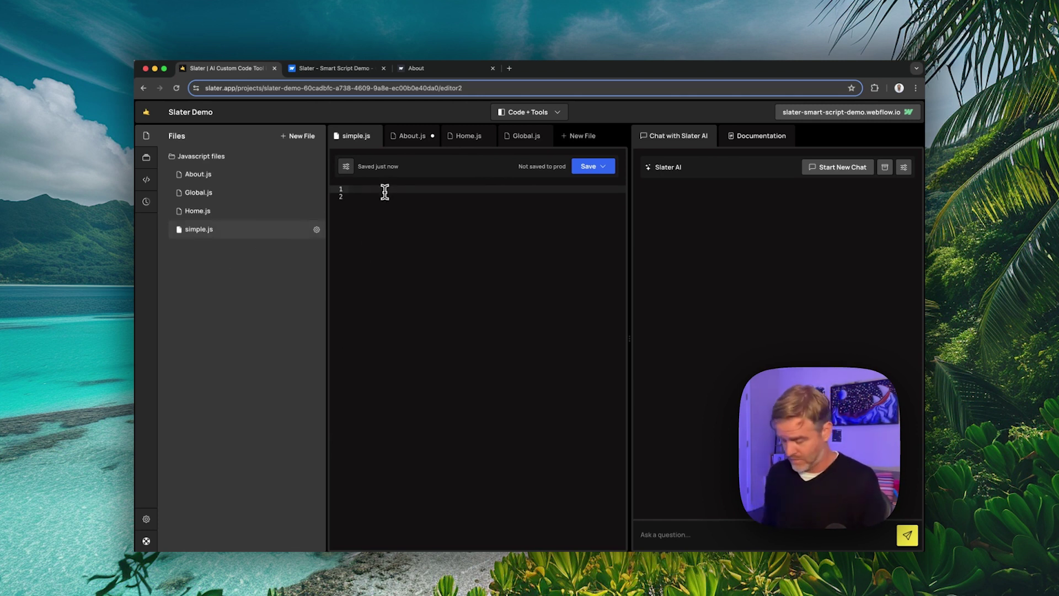
Step: Write console.log('simple script') in simple.js and save it to production
type("console.log")
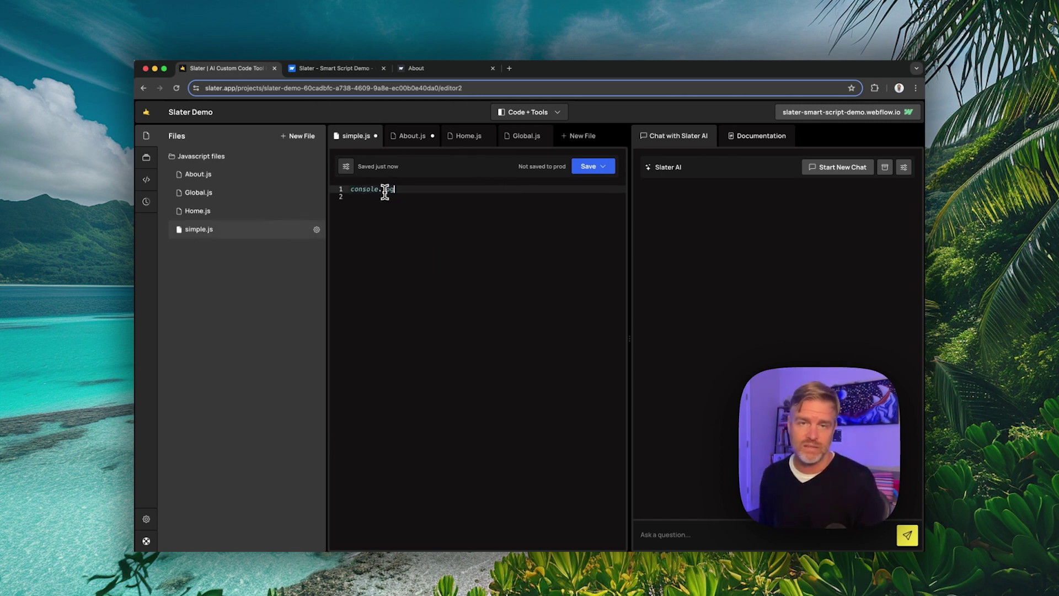
type("('")
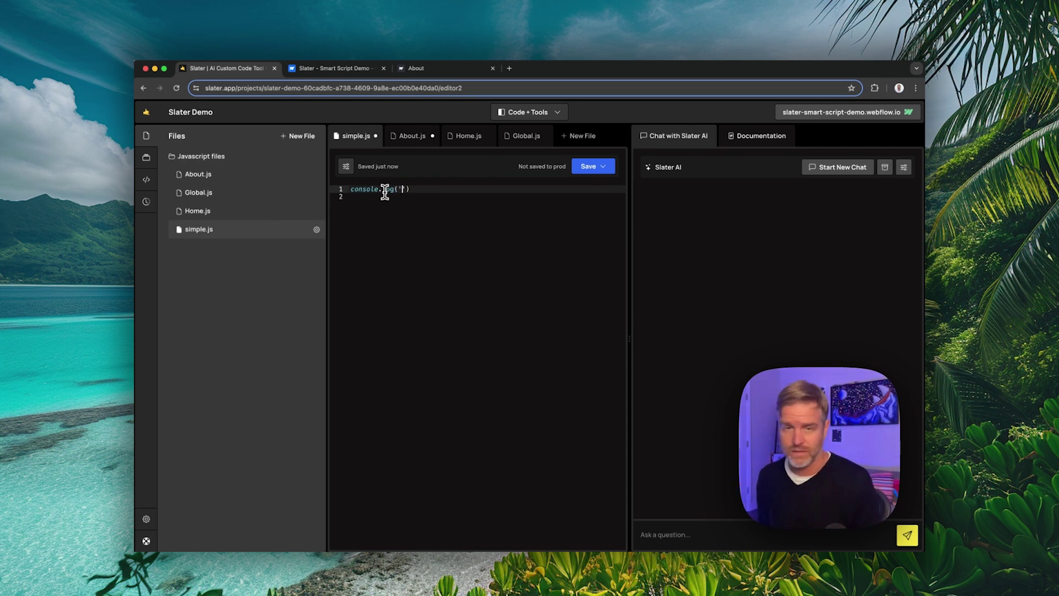
type("simple script")
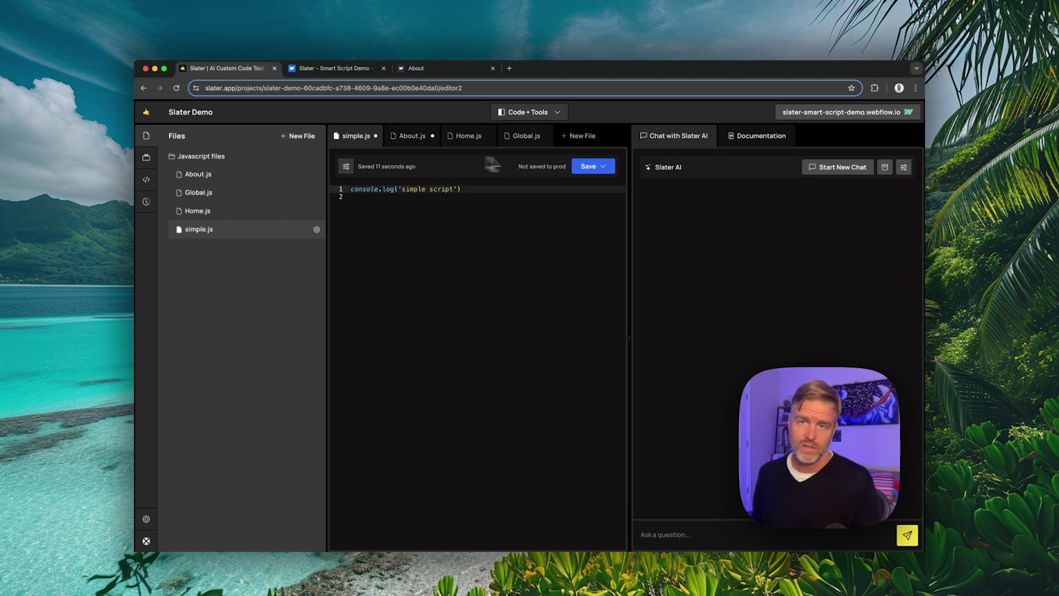
left_click(602, 166)
left_click(541, 215)
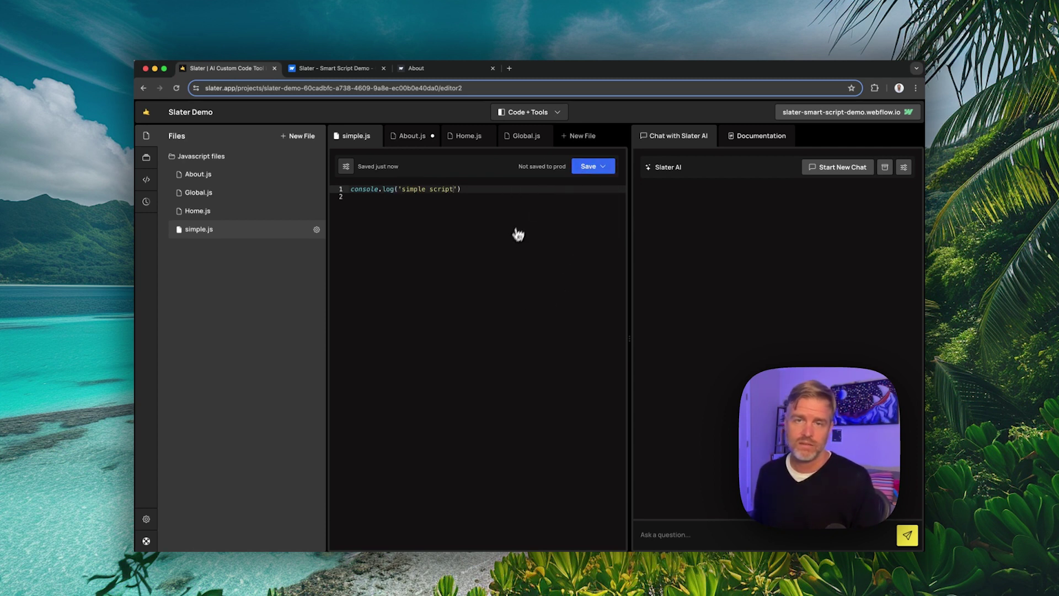
Step: Select the simple file under Simple Scripts in the Connection Center and copy its script
left_click(147, 179)
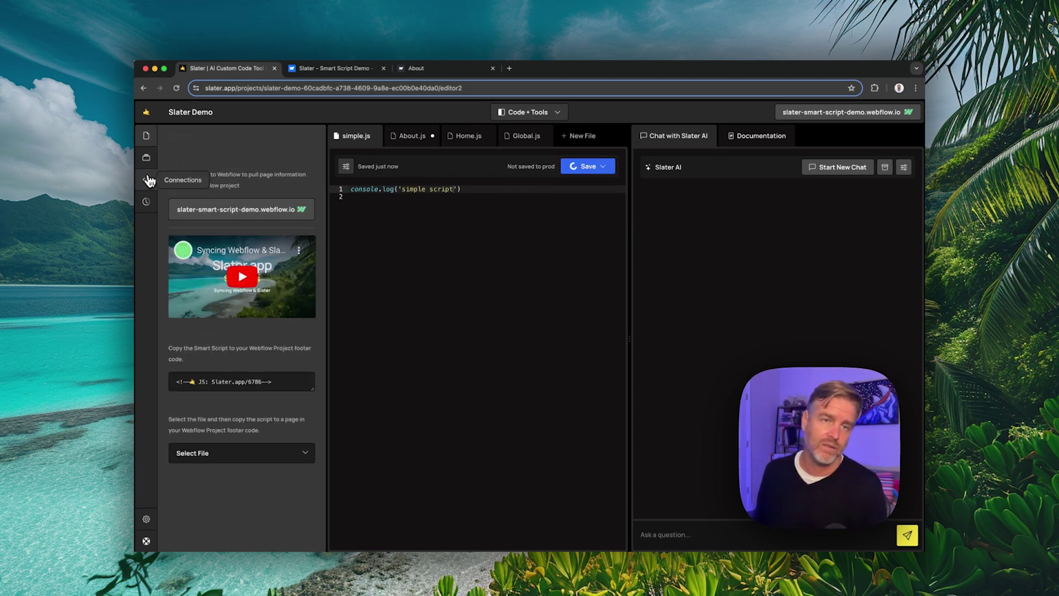
left_click(275, 452)
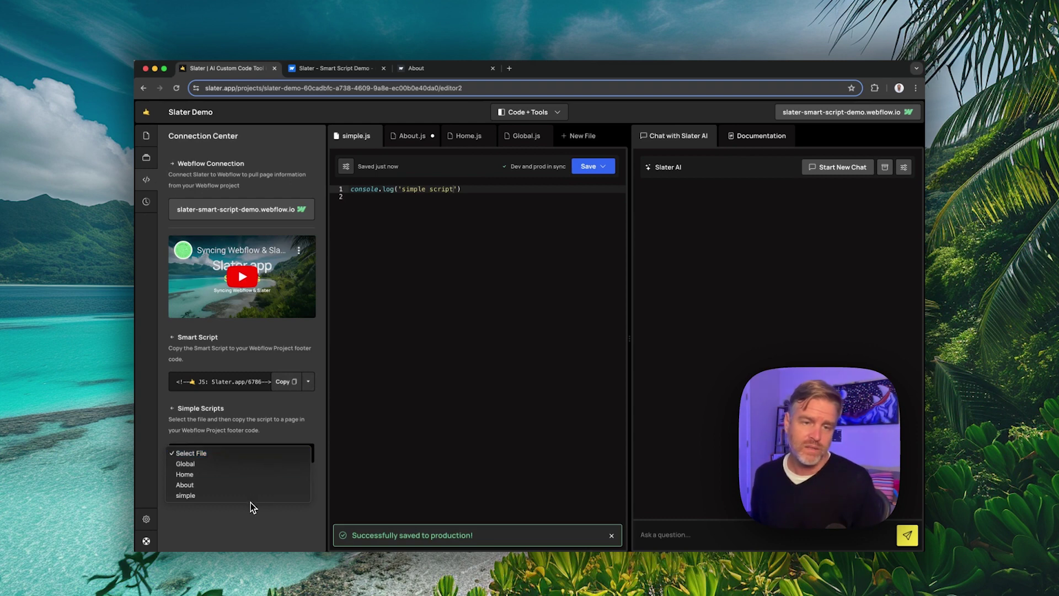
left_click(250, 502)
left_click(252, 454)
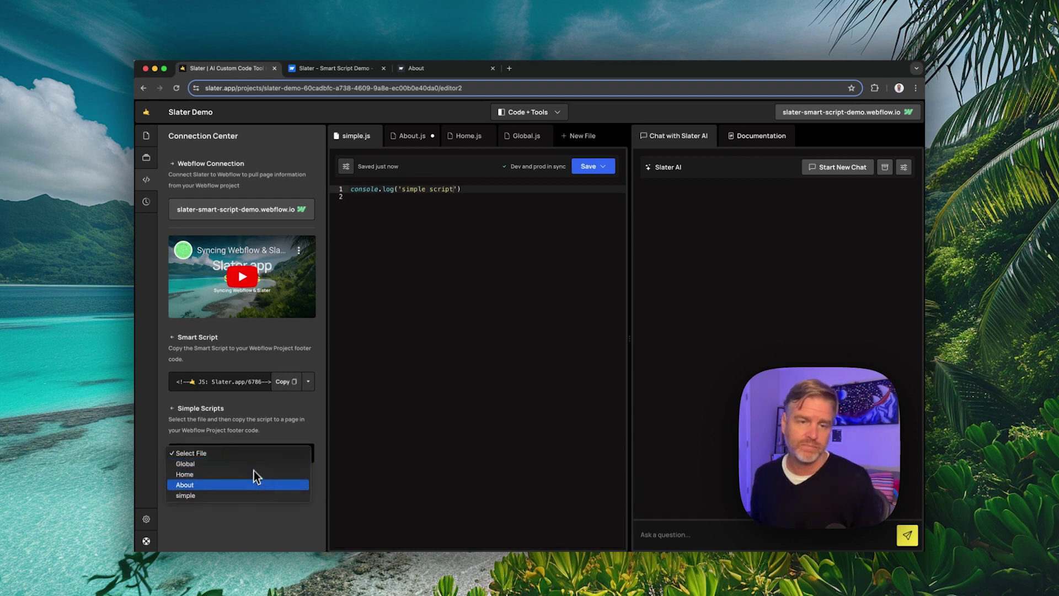
left_click(250, 495)
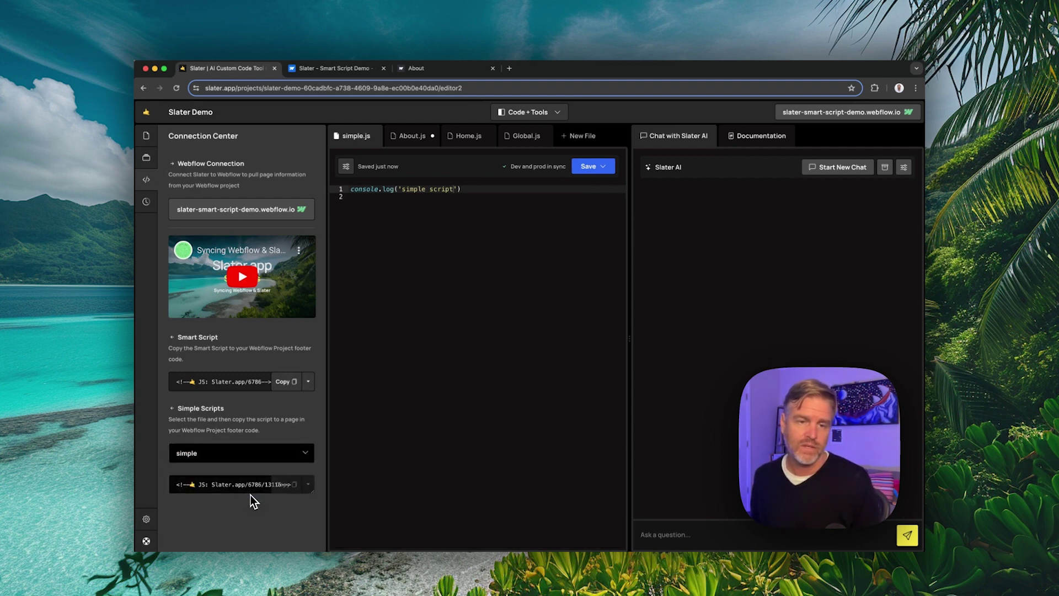
left_click(290, 487)
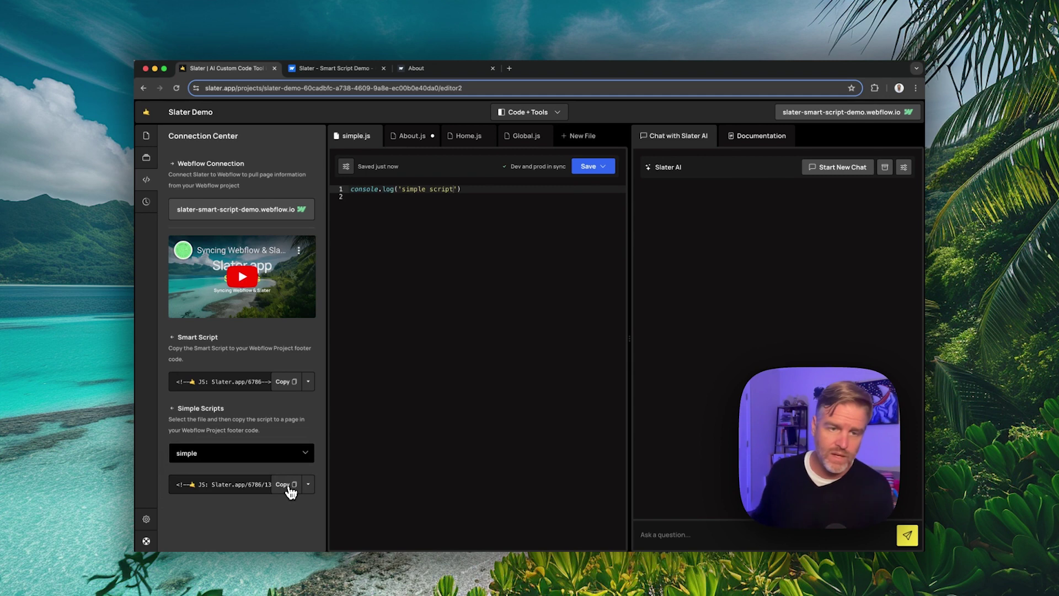
Step: Switch to Webflow, dismiss the publish notice, open the site in the Designer, and go to the Styleguide page
left_click(357, 71)
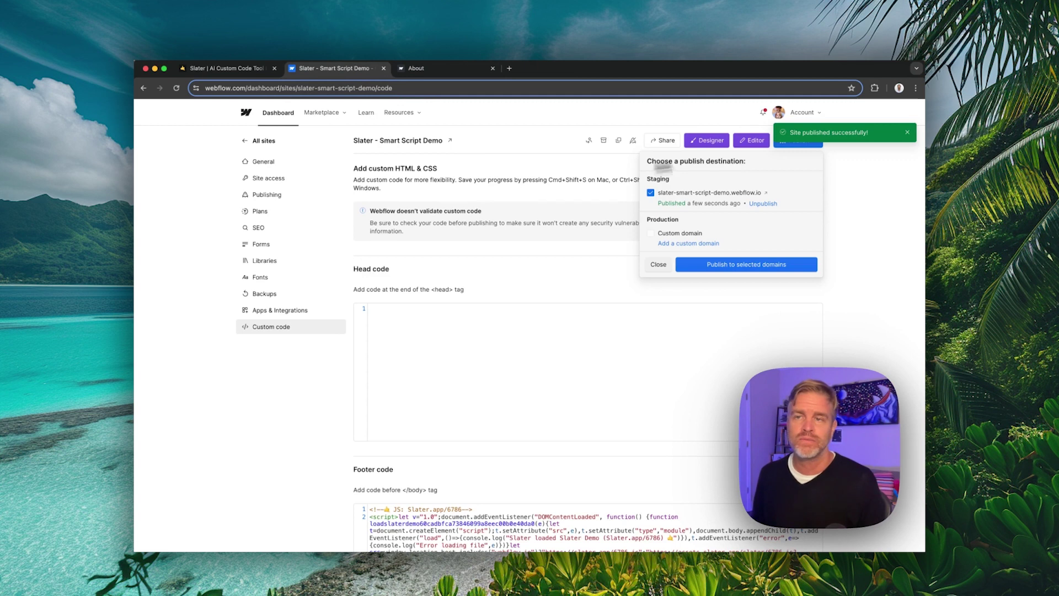
left_click(907, 133)
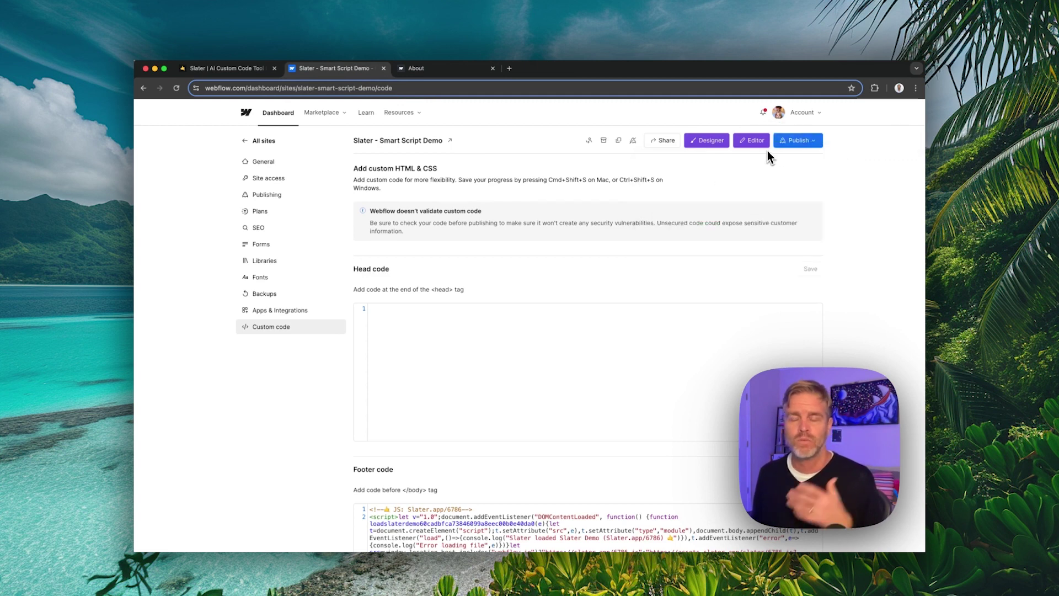
left_click(711, 141)
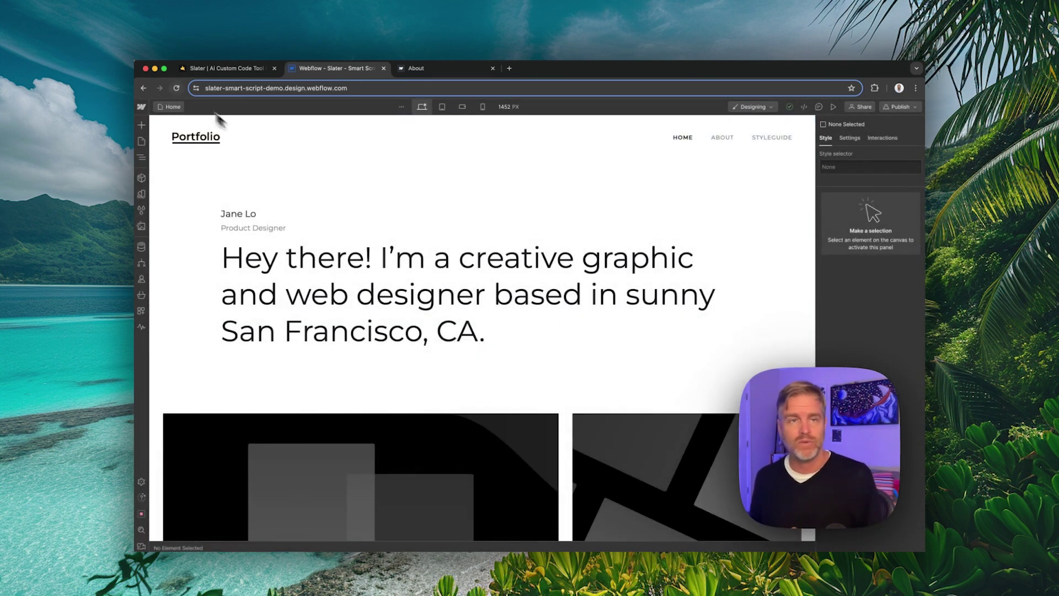
left_click(179, 108)
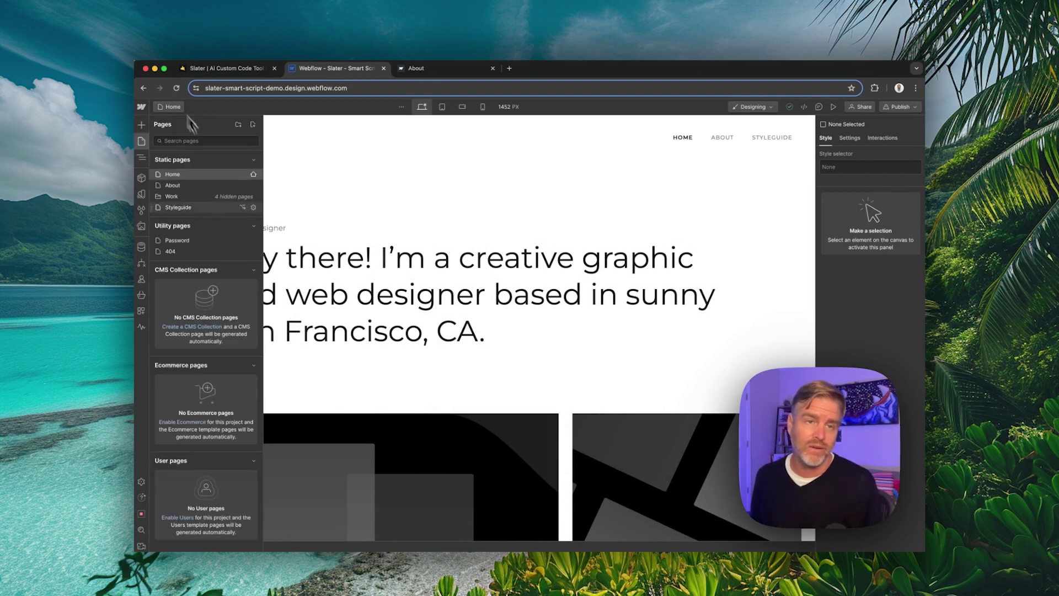
left_click(187, 206)
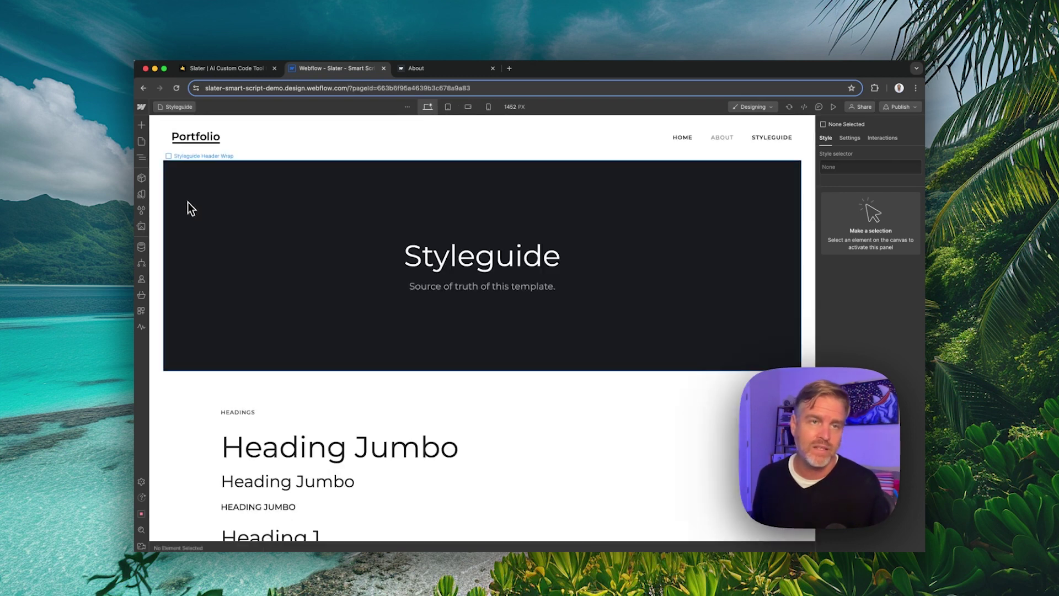
Step: Paste the copied Simple Script into the Styleguide page's custom code before the </body> tag and look through the code
left_click(176, 107)
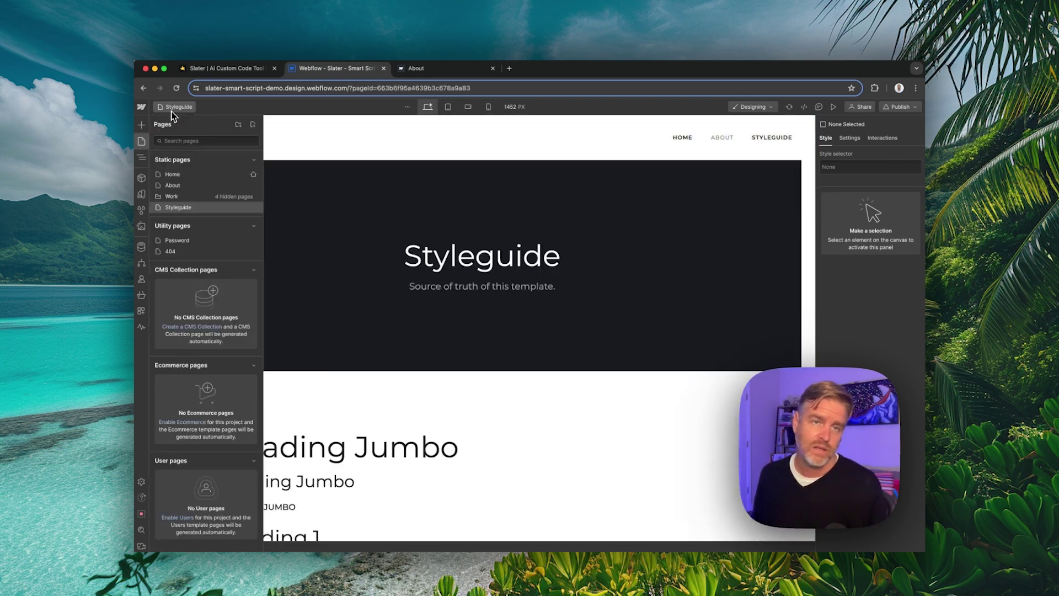
left_click(253, 207)
scroll(394, 324, "down", 15)
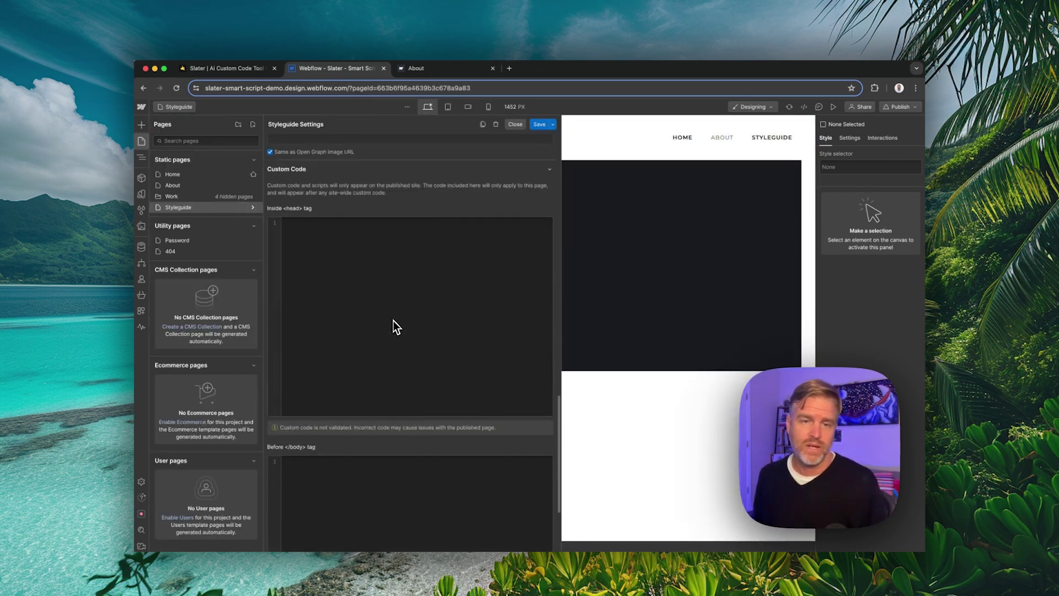
left_click(365, 342)
key("super+v")
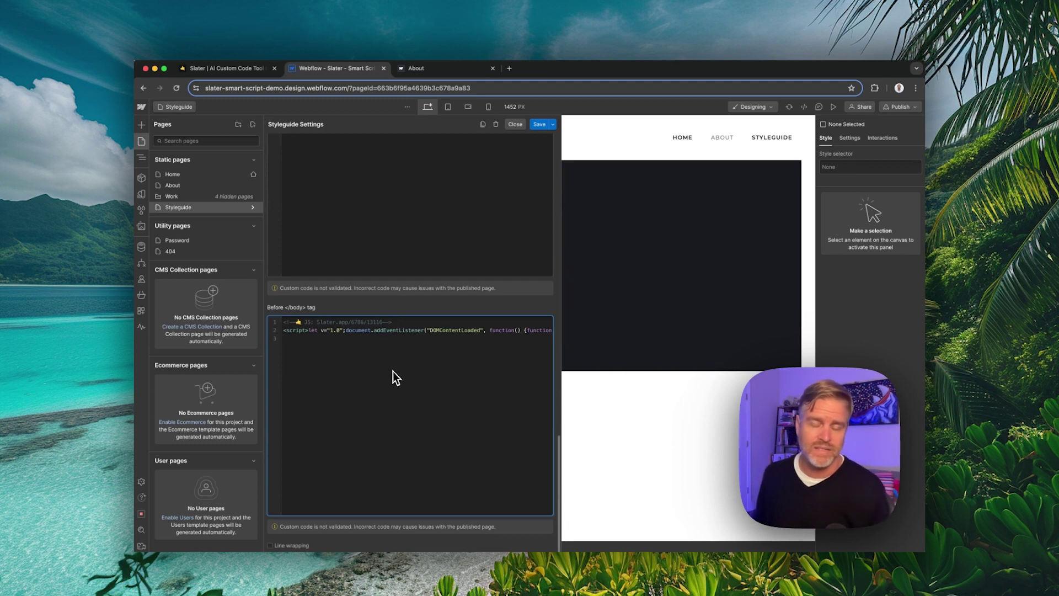
scroll(398, 360, "right", 2)
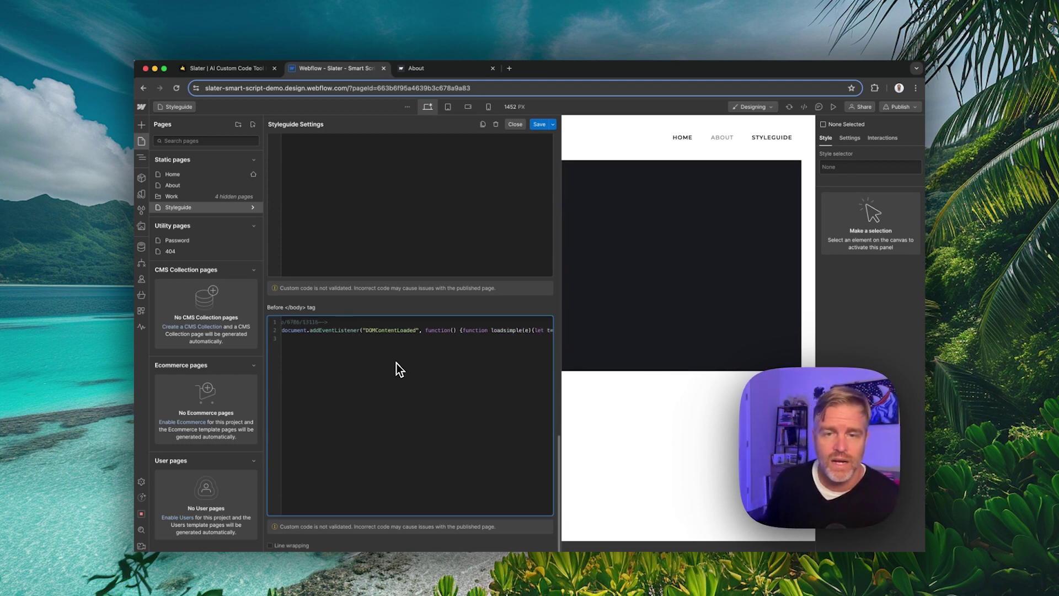
scroll(398, 368, "right", 15)
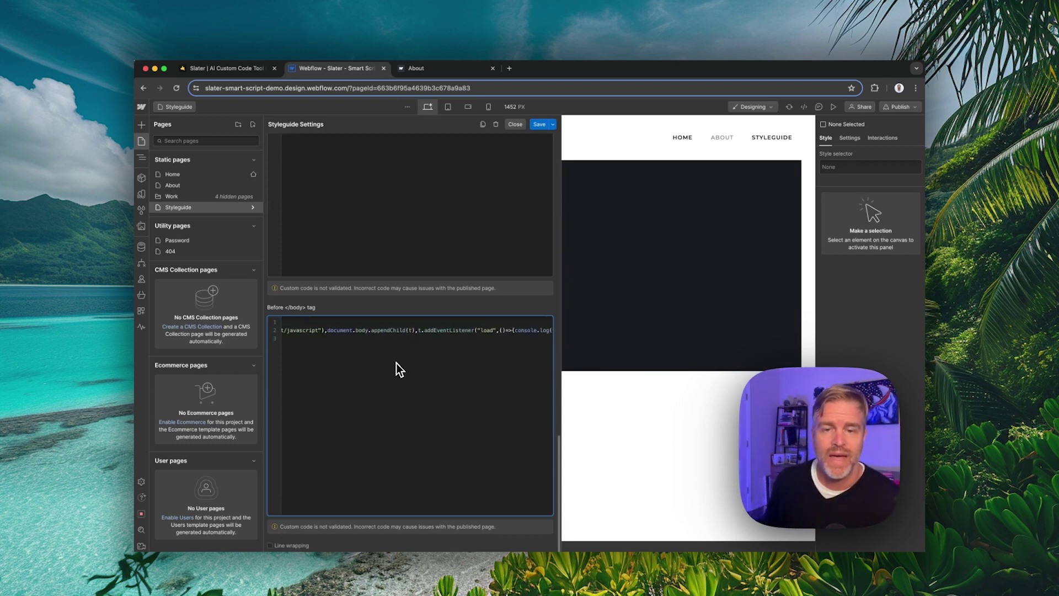
scroll(396, 362, "left", 15)
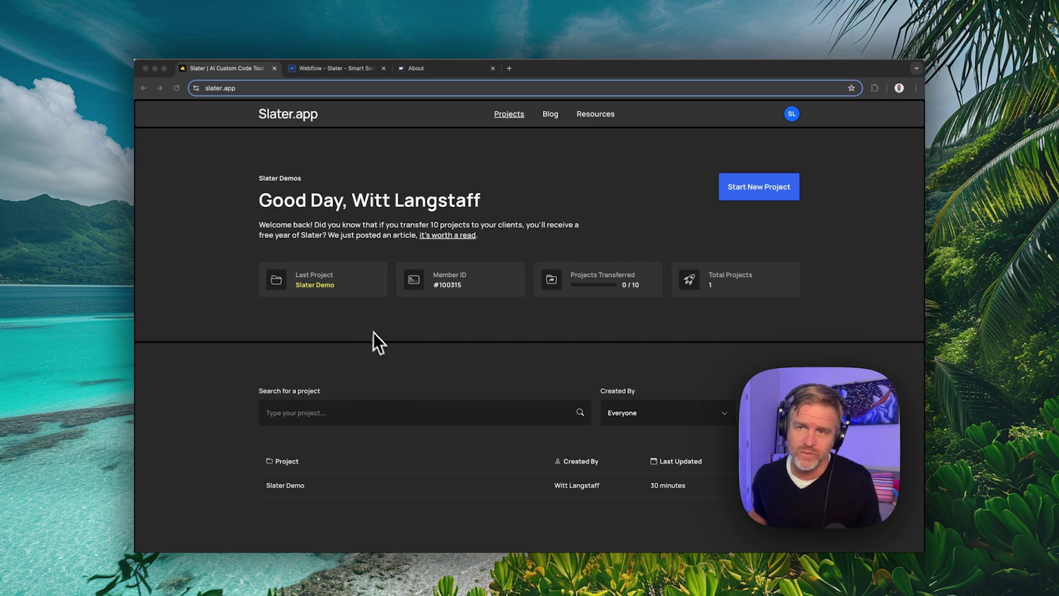
Step: In Slater, create a project titled "Simple Script Demo" without connecting it to Webflow, and open it
left_click(758, 195)
left_click(758, 194)
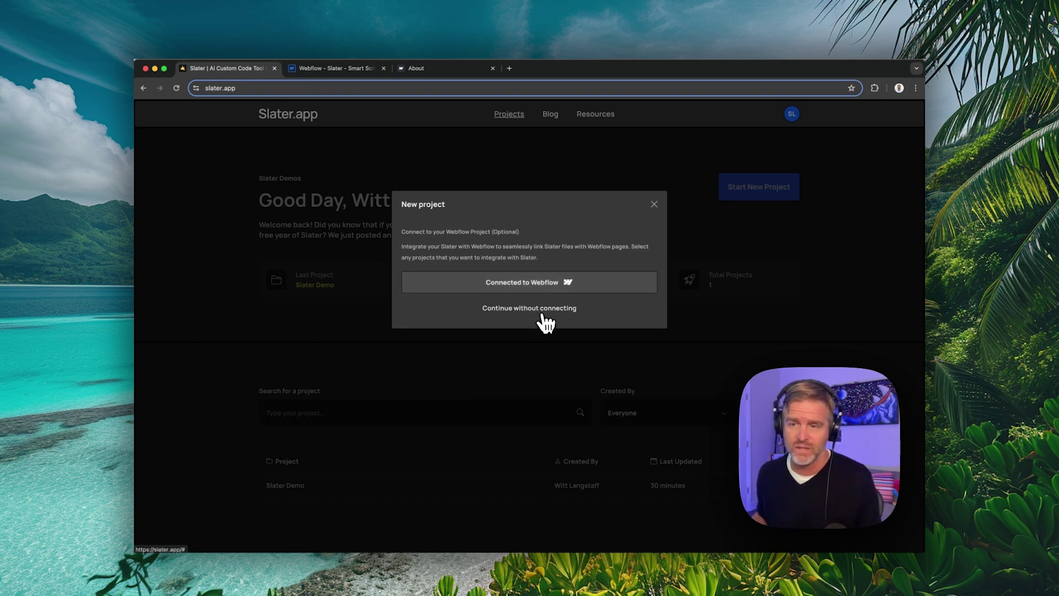
left_click(540, 311)
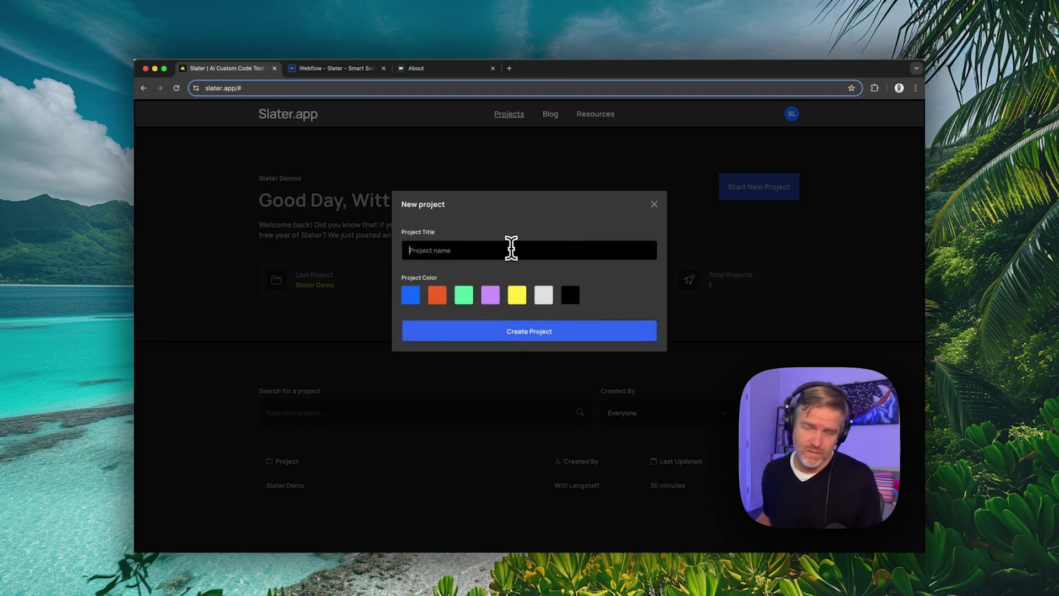
type("Simple S")
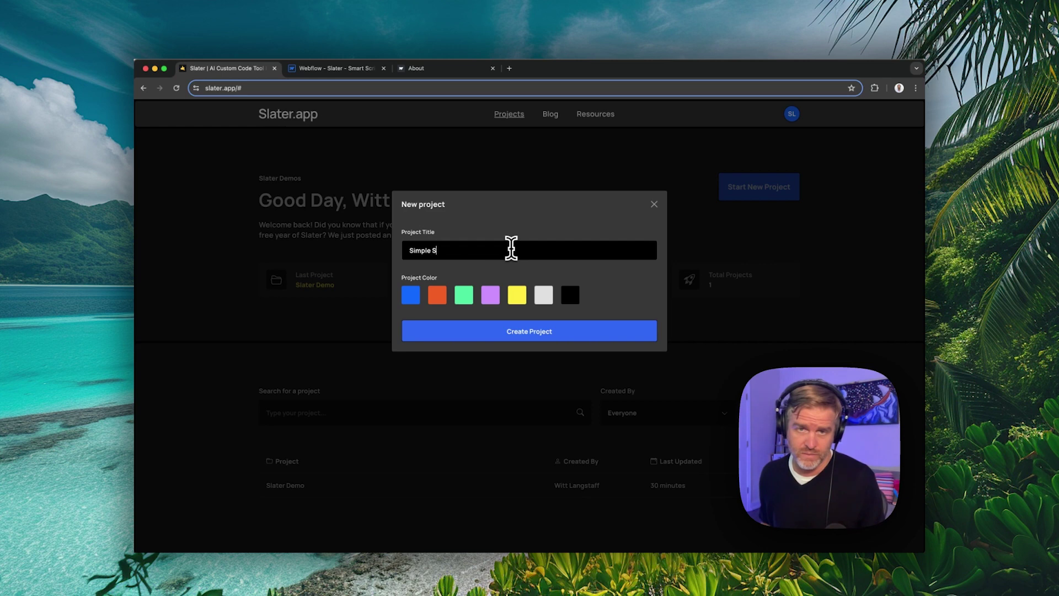
type("cript Demo")
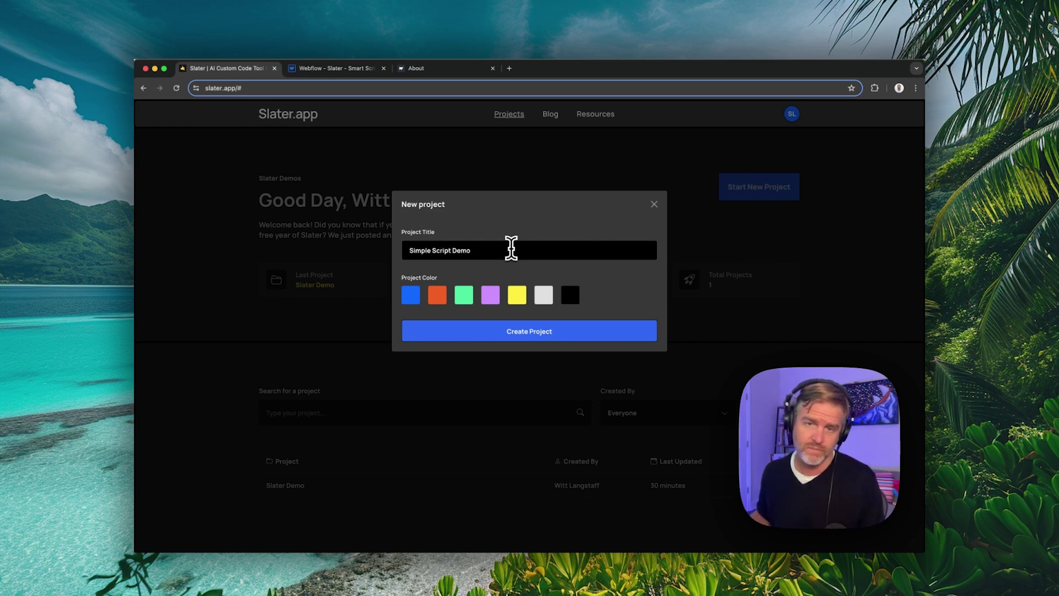
left_click(560, 333)
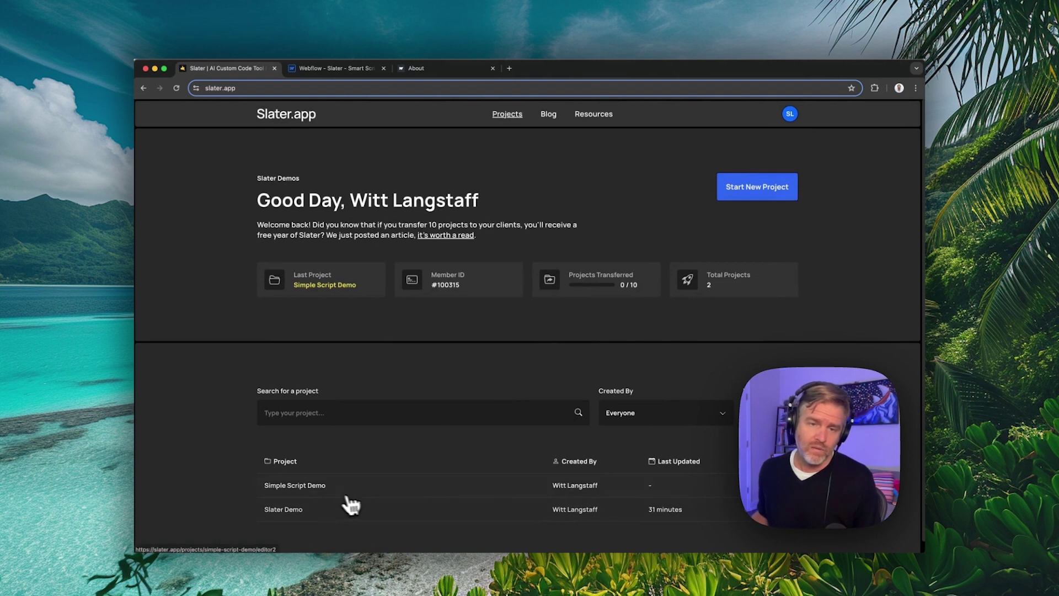
left_click(326, 492)
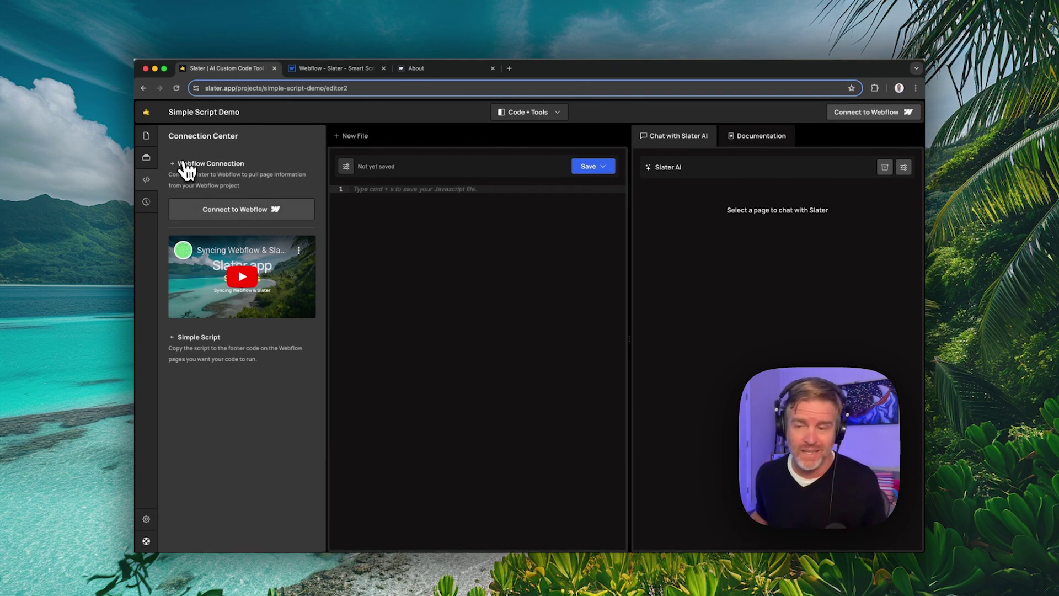
Step: Create a JavaScript file named "Global Script" in the project
left_click(146, 136)
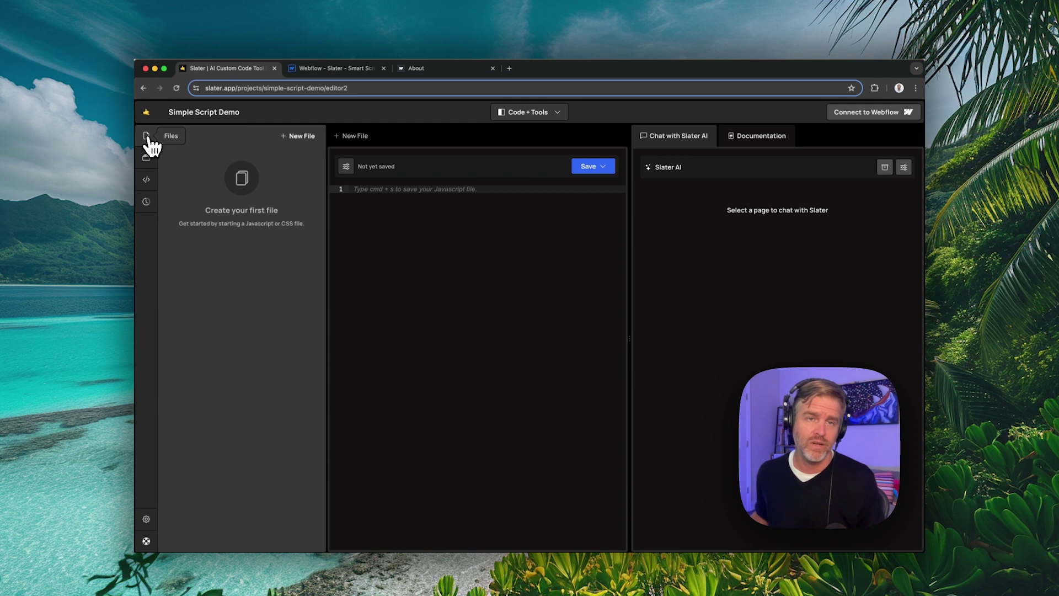
left_click(300, 136)
left_click(375, 172)
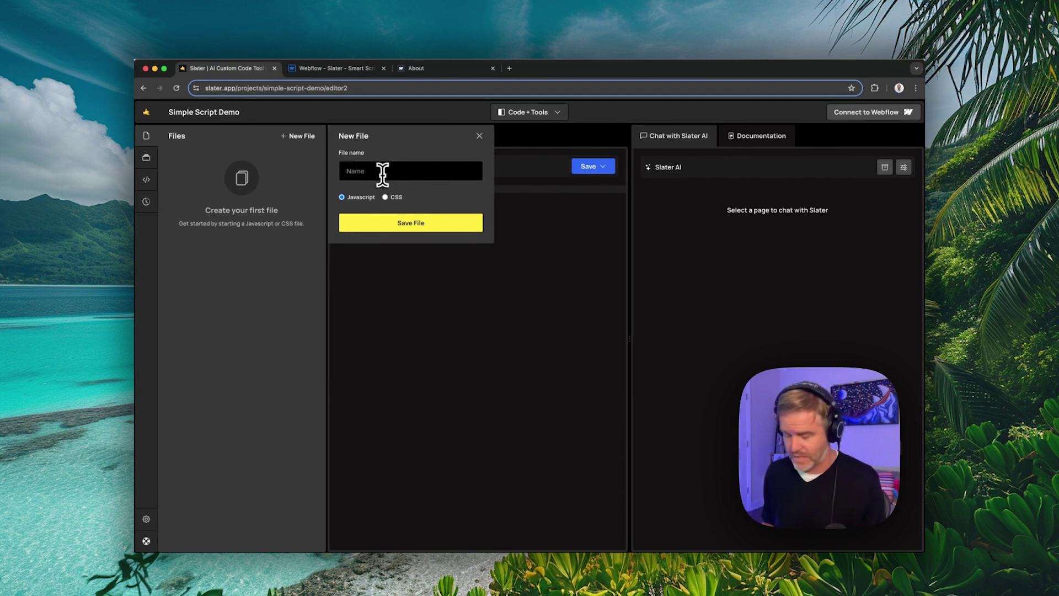
type("Global Scr")
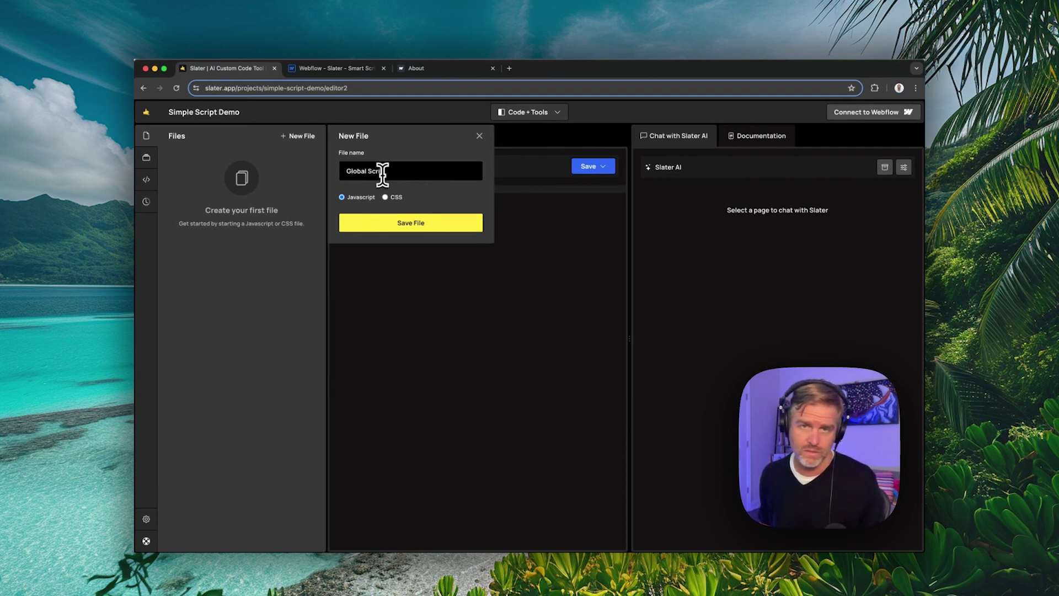
type("ipt")
left_click(392, 217)
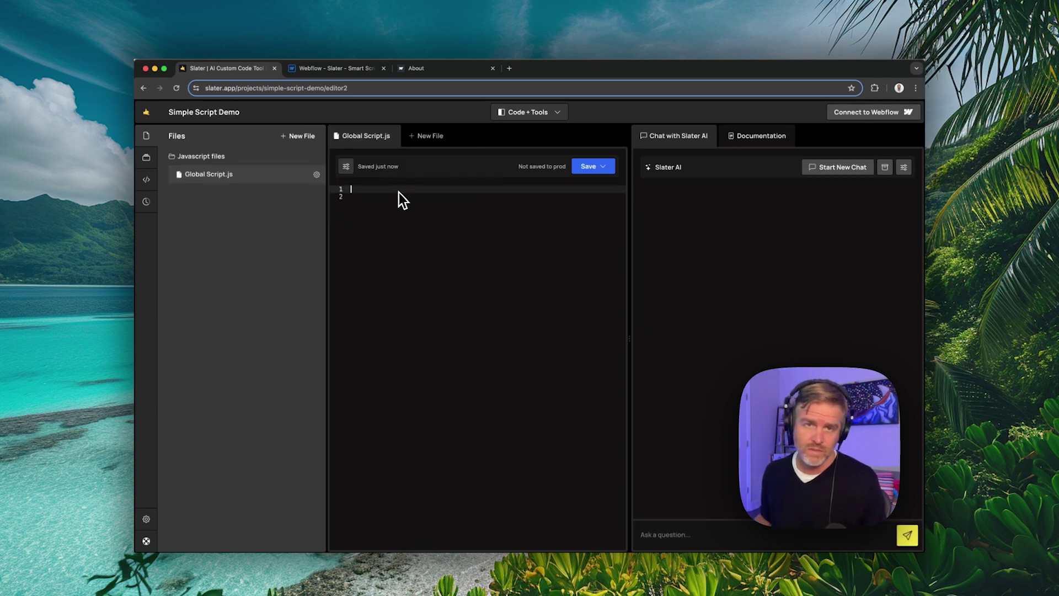
Step: Write console.log('global script') in Global Script.js and save it to production
right_click(398, 193)
key("Escape")
type("console.log(")
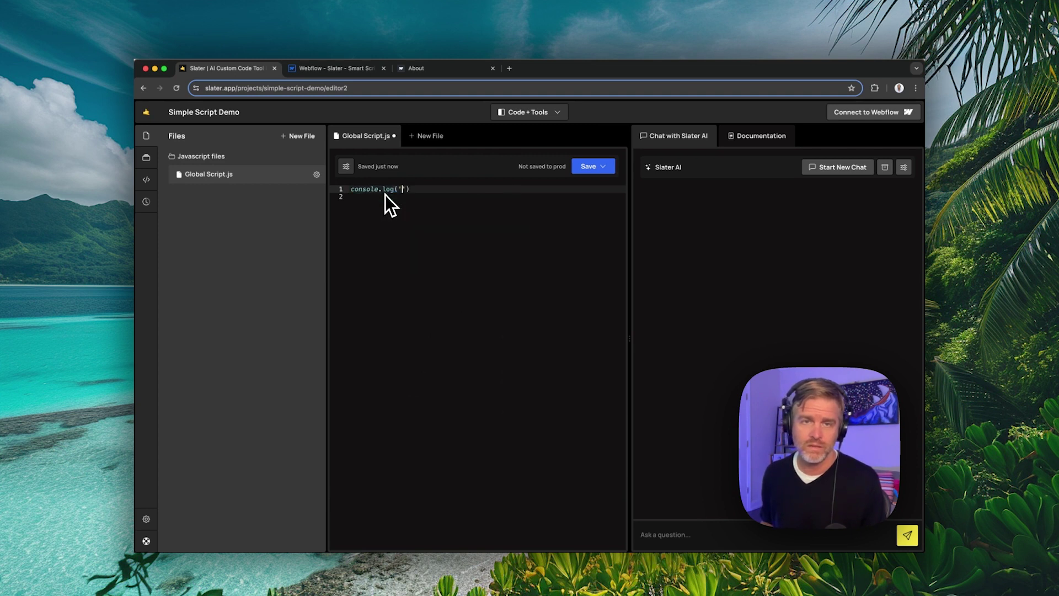
type("'global sr")
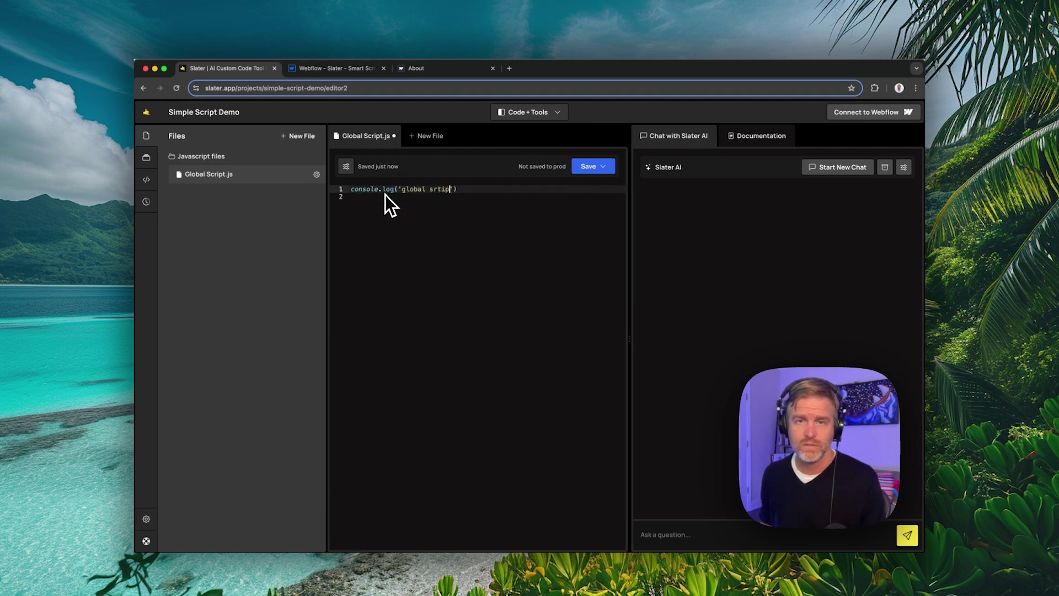
key("BackSpace")
type("cr")
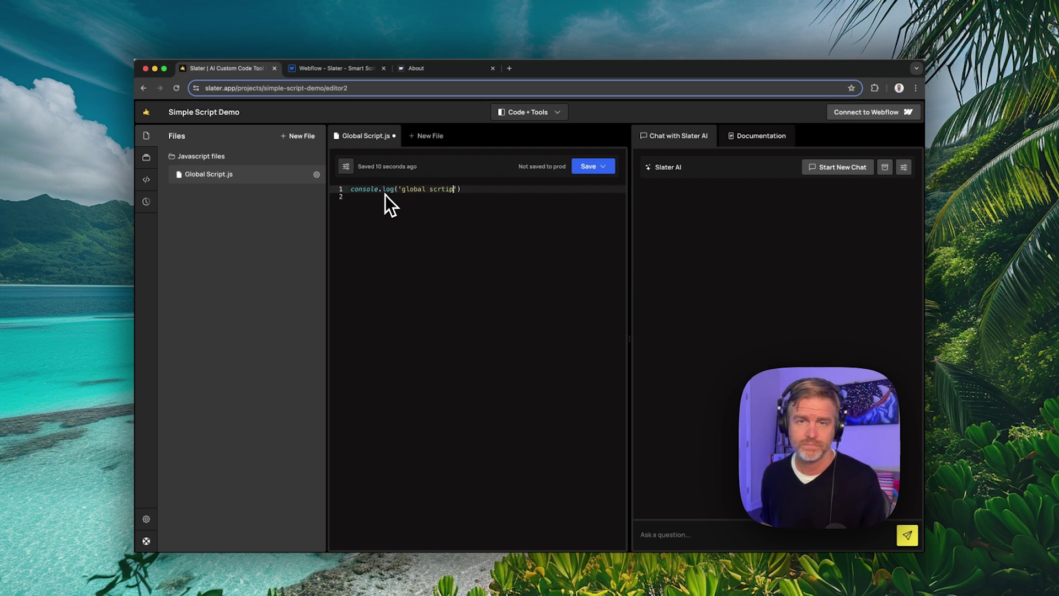
type("ipt)")
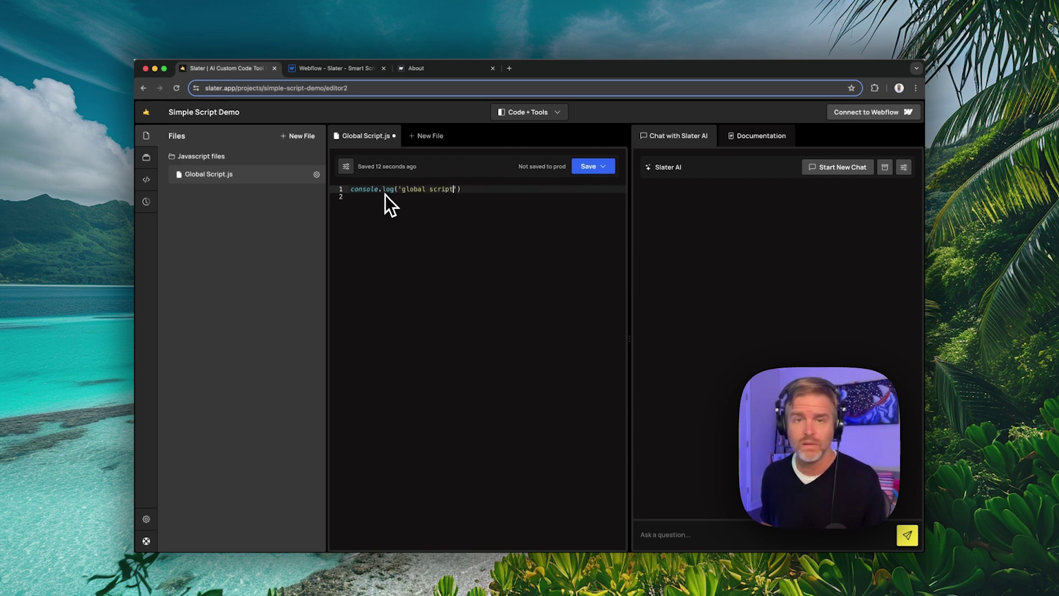
key("BackSpace")
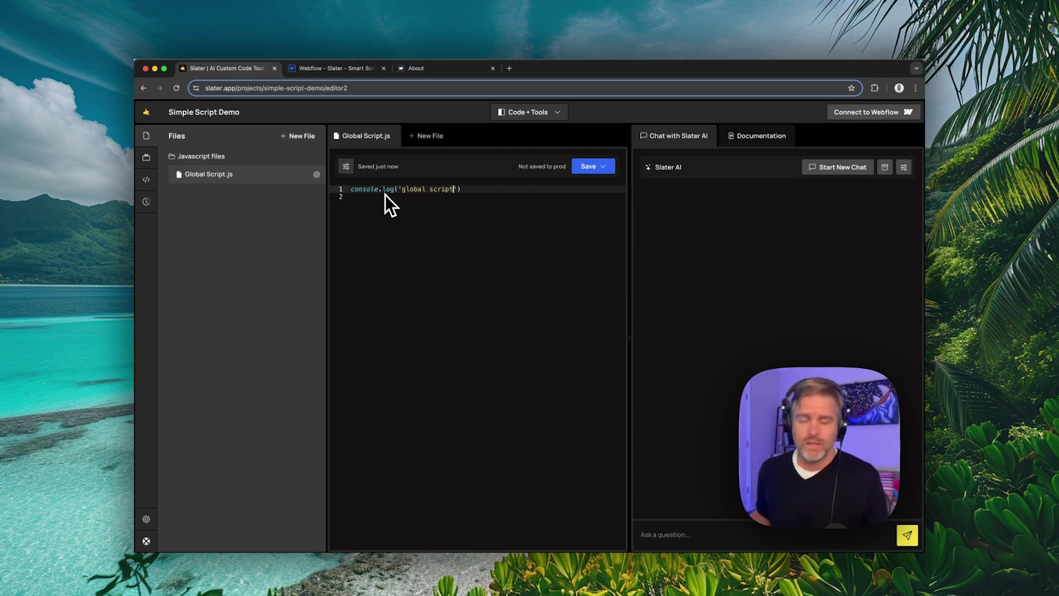
key("super+s")
Step: Create a second JavaScript file named "home"
left_click(298, 137)
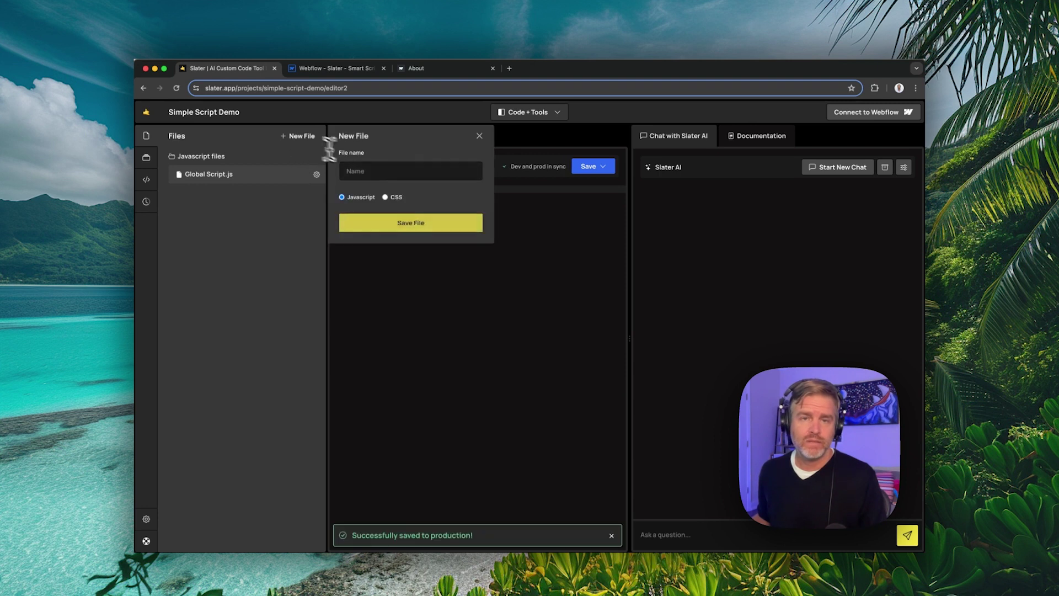
left_click(371, 170)
type("home")
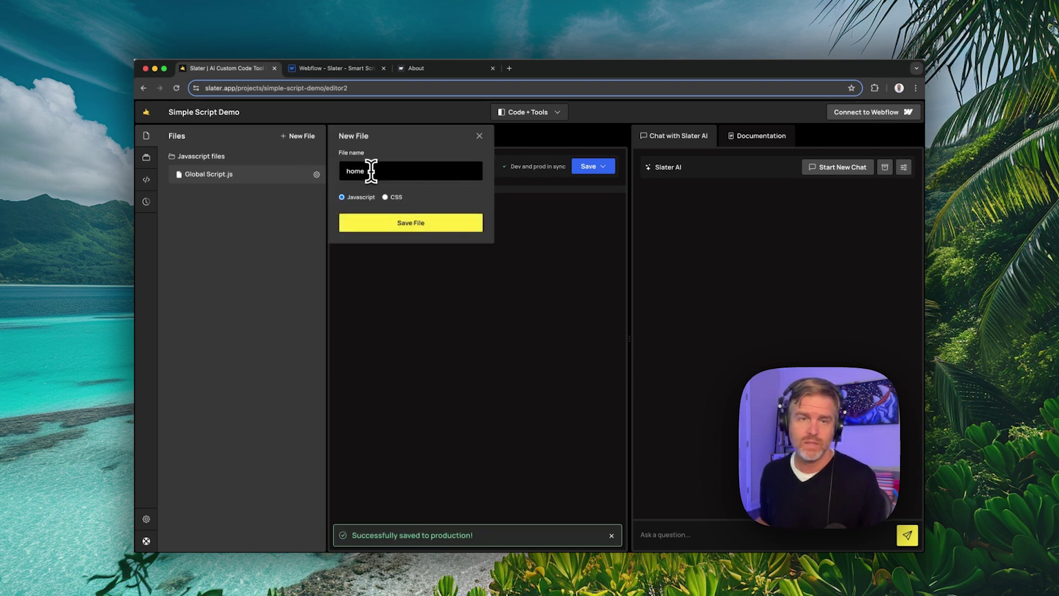
left_click(427, 228)
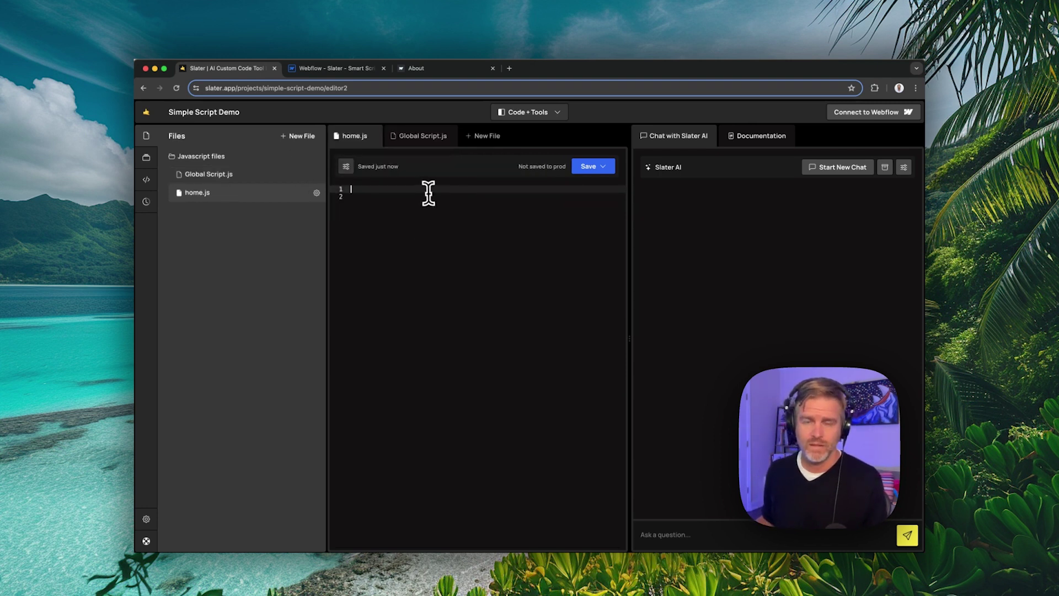
Step: Write console.log('home script') in home.js and save it to production
type("console.log(")
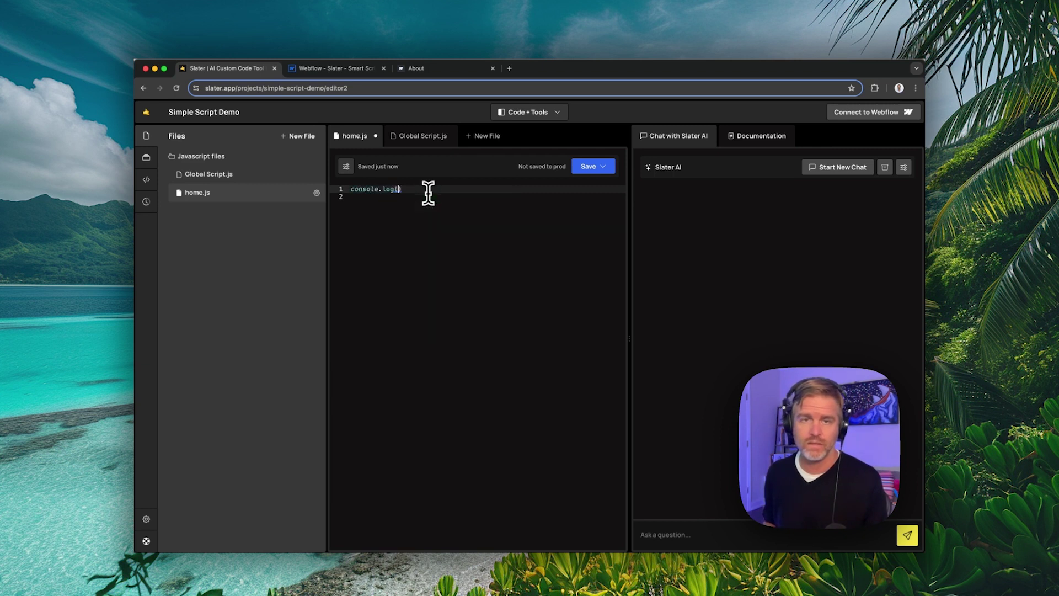
type("'home s")
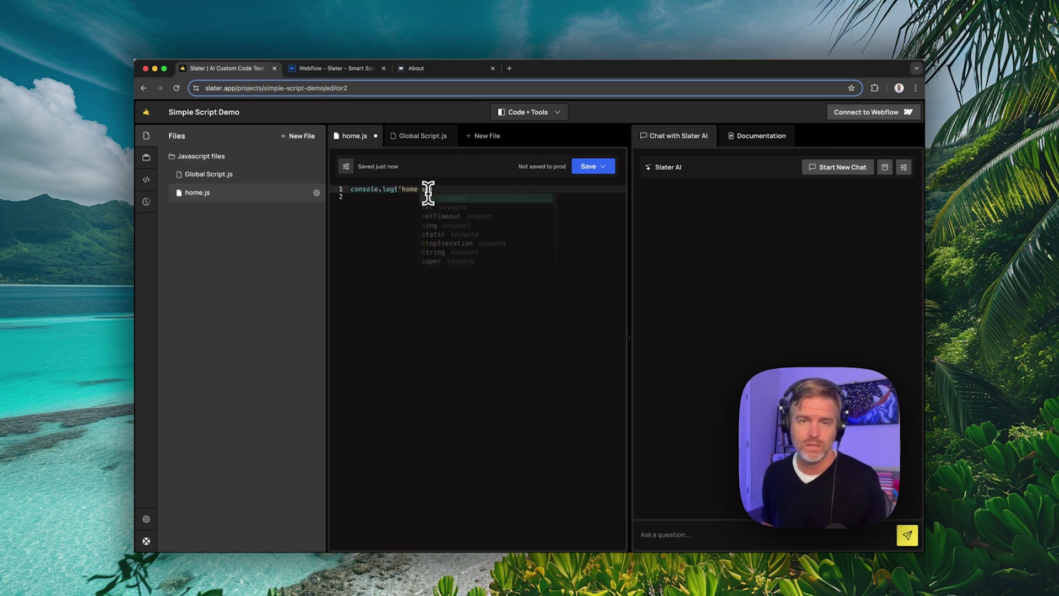
type("cript")
key("super+s")
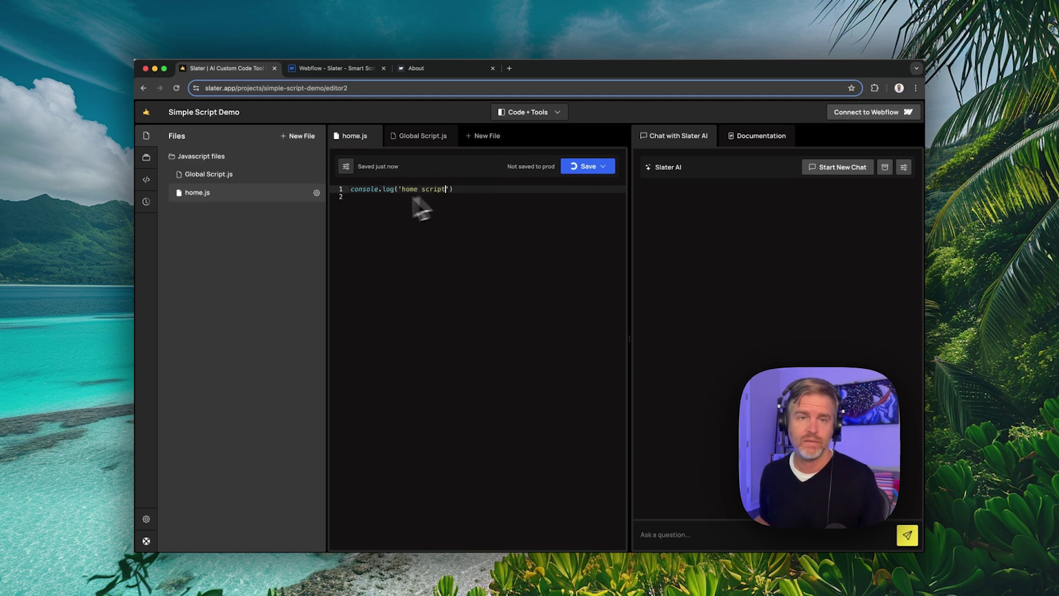
Step: Create a third JavaScript file named "about" in the project
left_click(298, 137)
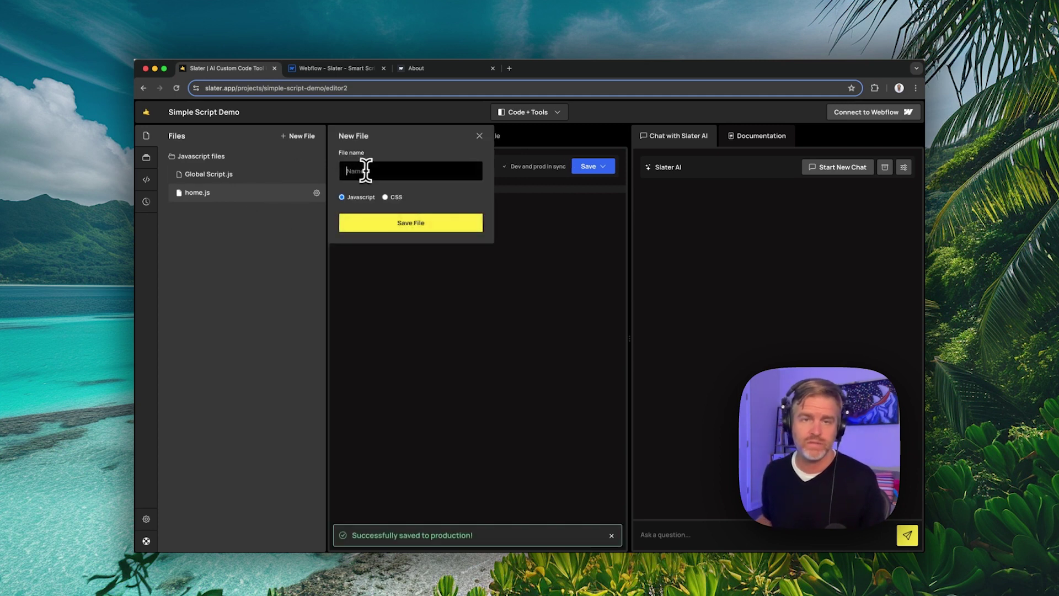
type("about")
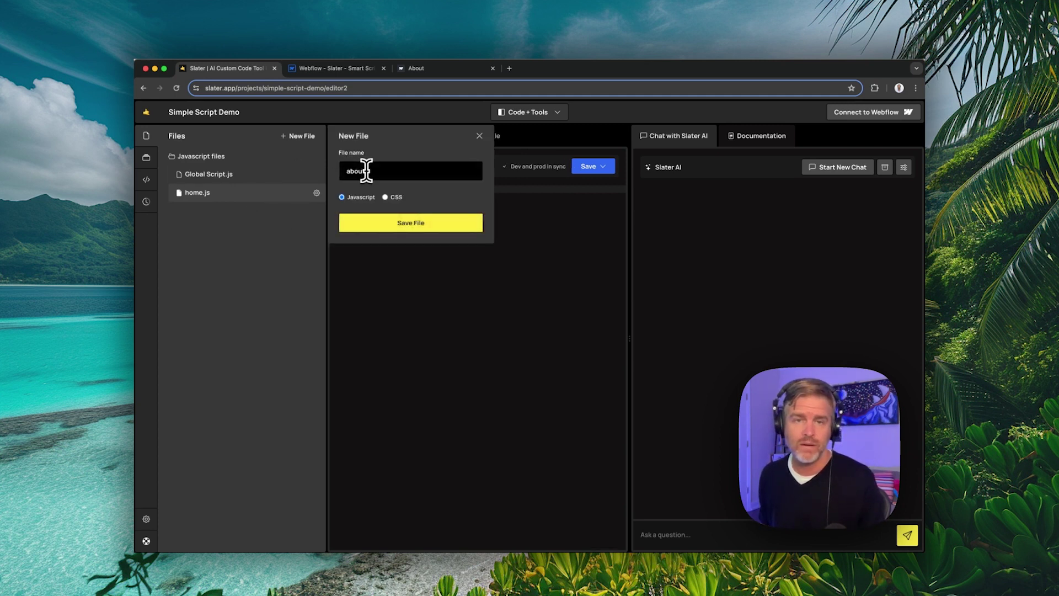
left_click(392, 229)
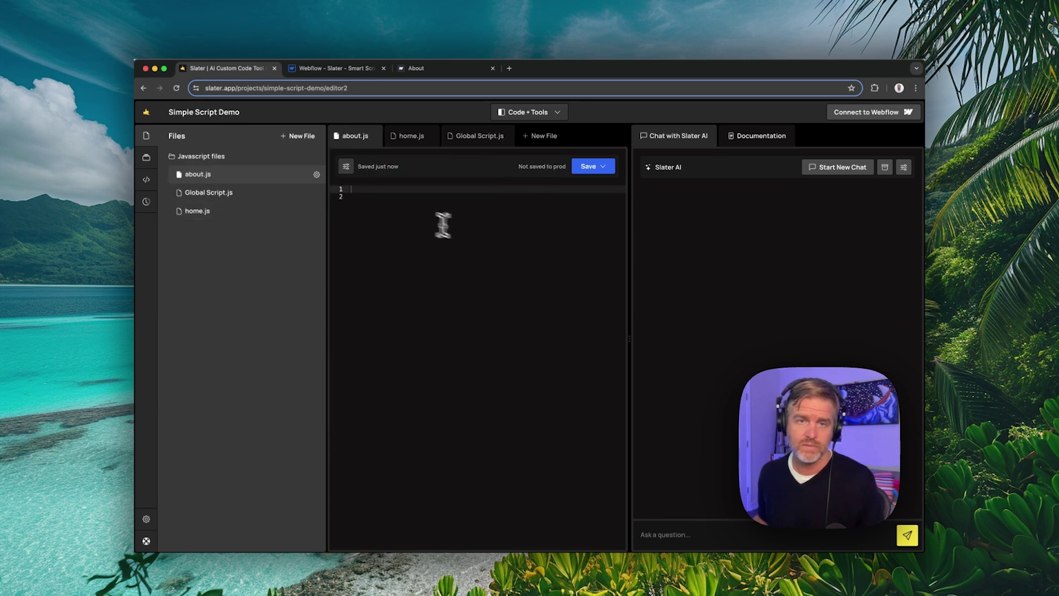
Step: Write console.log('about script') in about.js and save it to production
type("console")
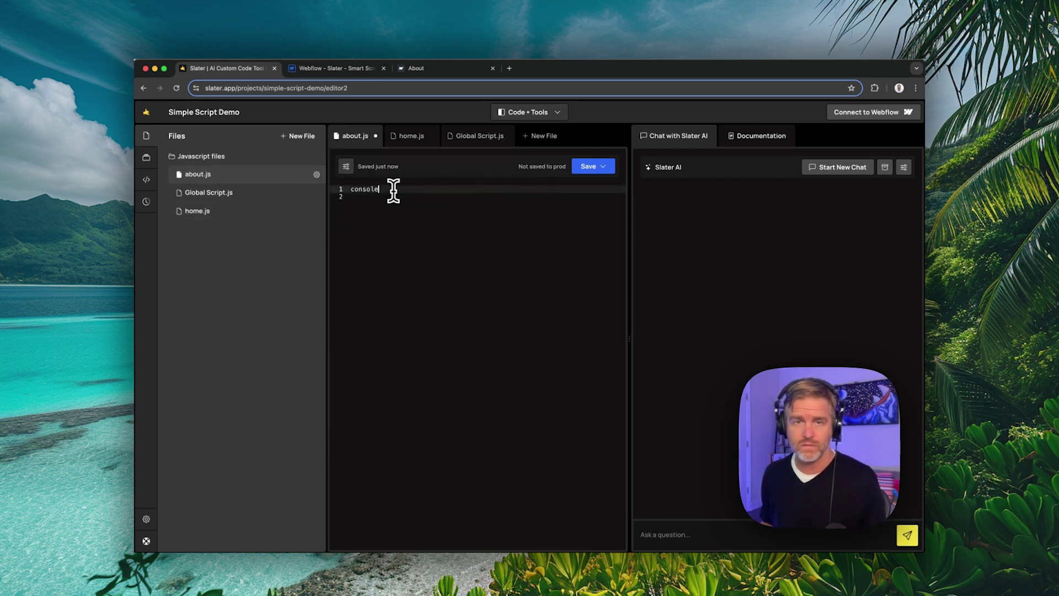
type(".log(a")
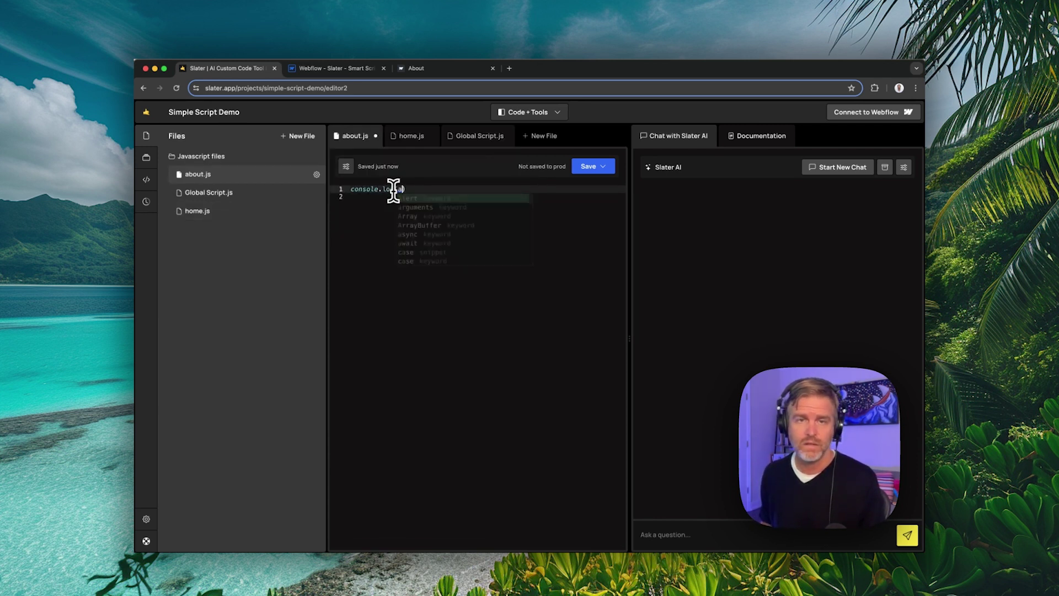
type("bout")
key("BackSpace")
key("BackSpace")
key("BackSpace")
key("BackSpace")
key("BackSpace")
type("'about scrip")
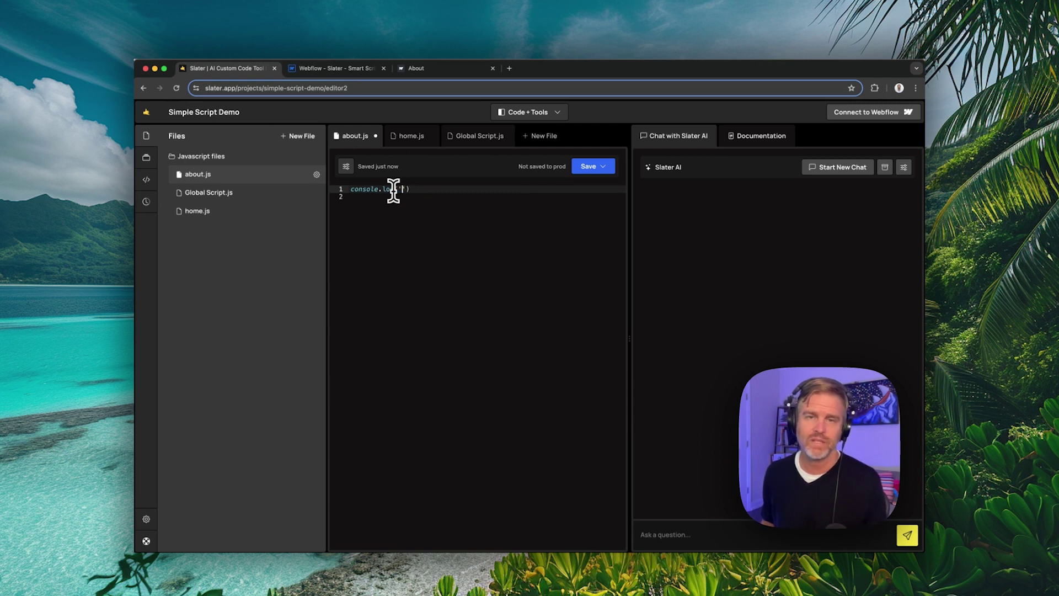
type("t")
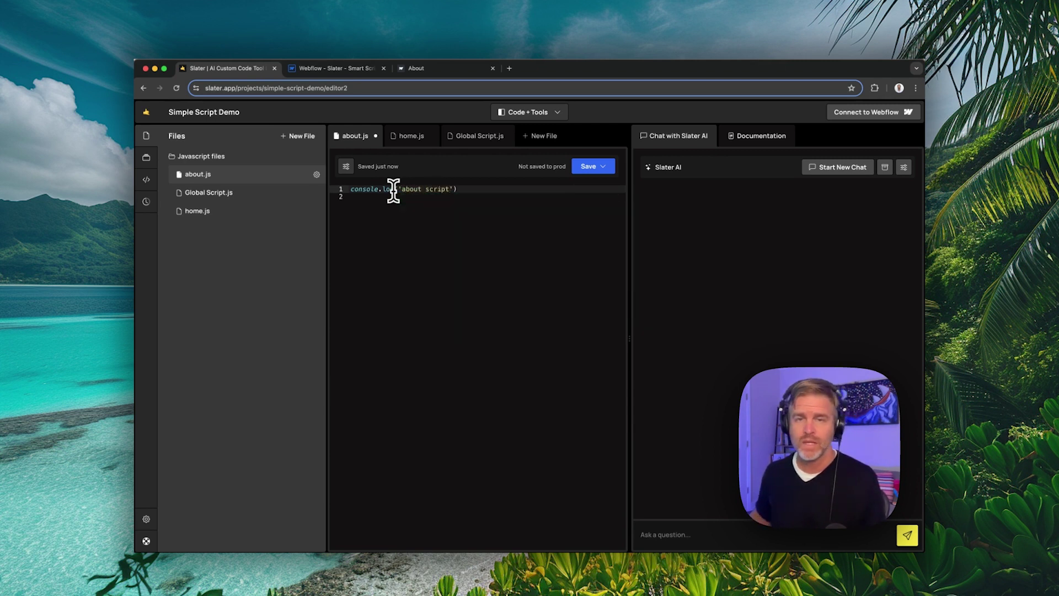
key("super+s")
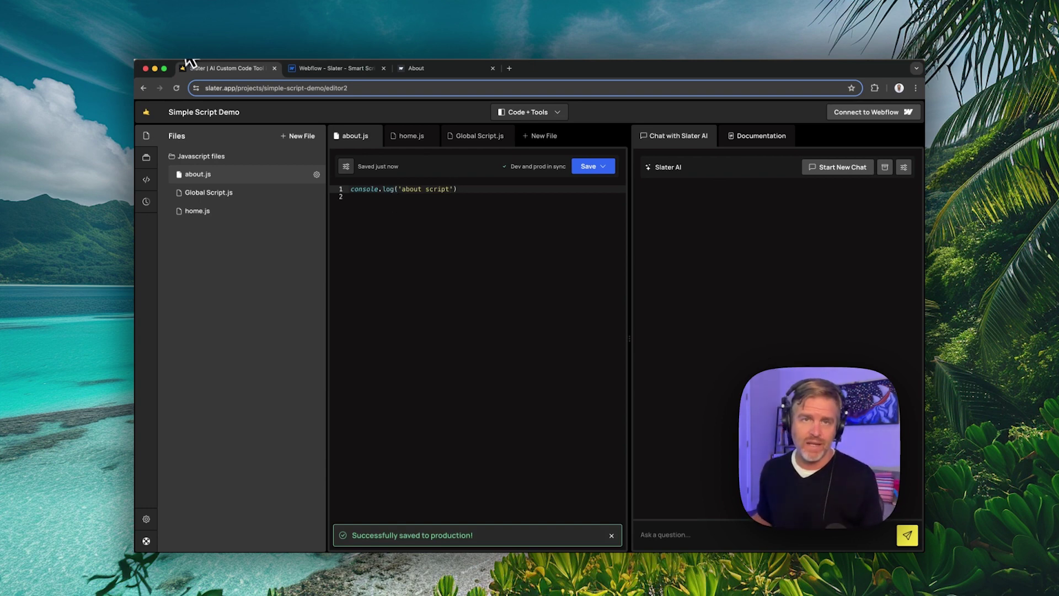
Step: Switch to Webflow, leave the Styleguide page's Designer, and open the site settings of "Slater - Simple Script Demo"
left_click(316, 72)
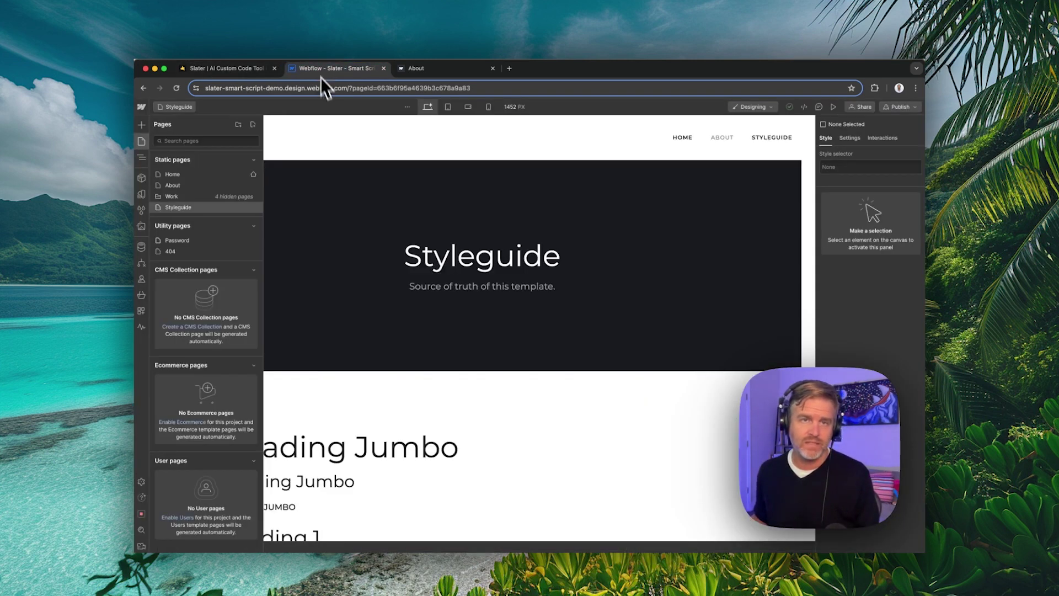
left_click(143, 108)
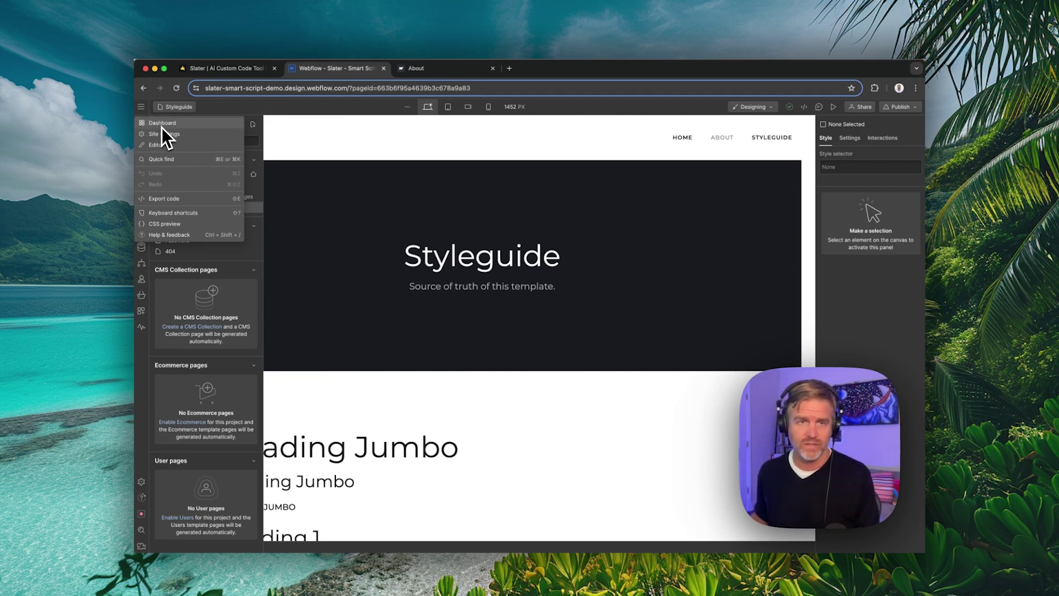
left_click(161, 127)
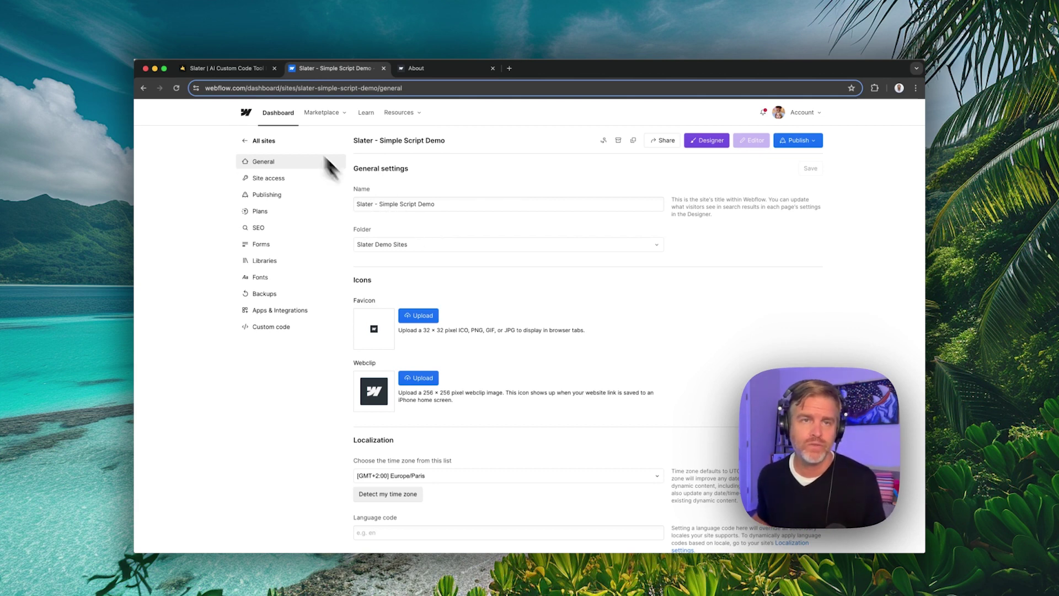
Step: In Slater's Connection Center, copy the production Simple Script for Global Script
left_click(242, 70)
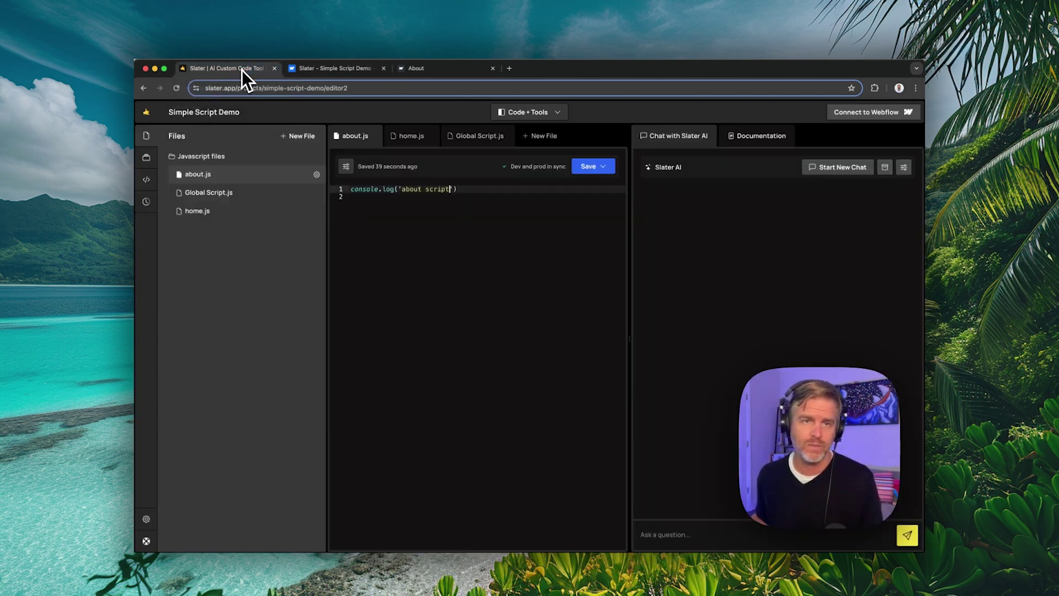
left_click(146, 181)
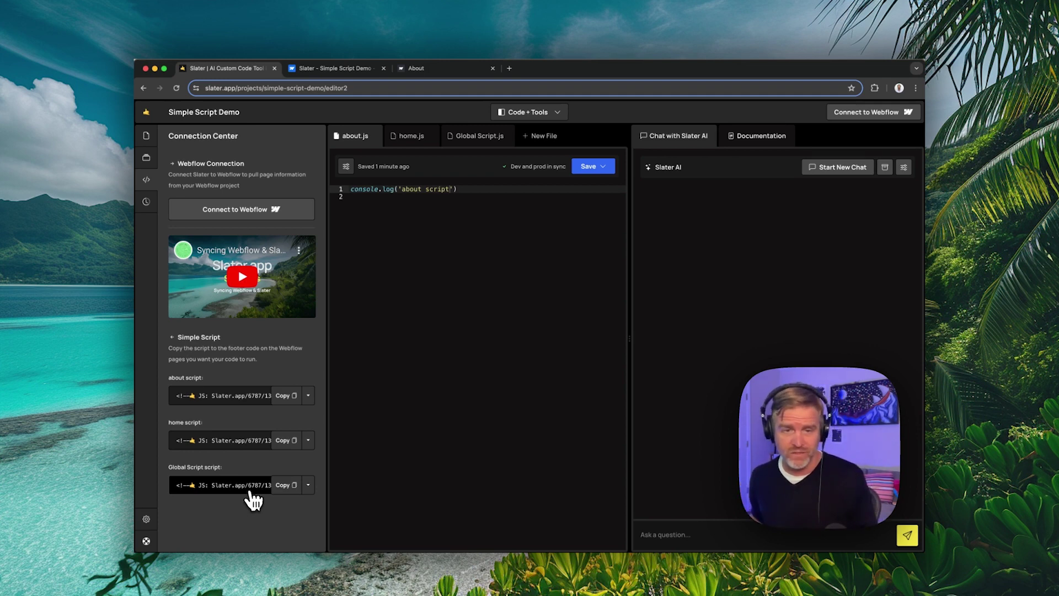
left_click(309, 486)
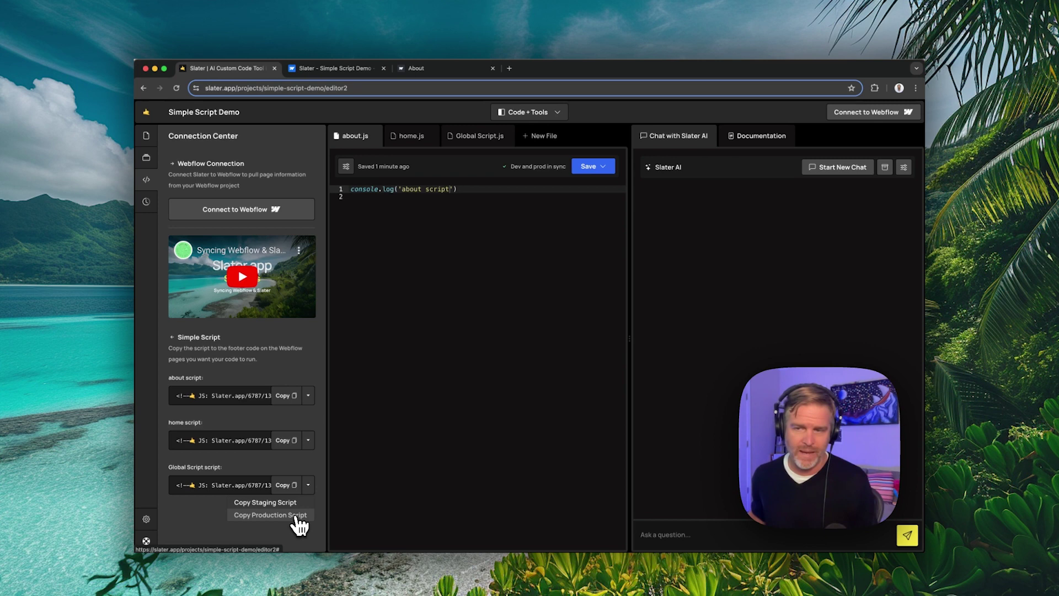
left_click(296, 516)
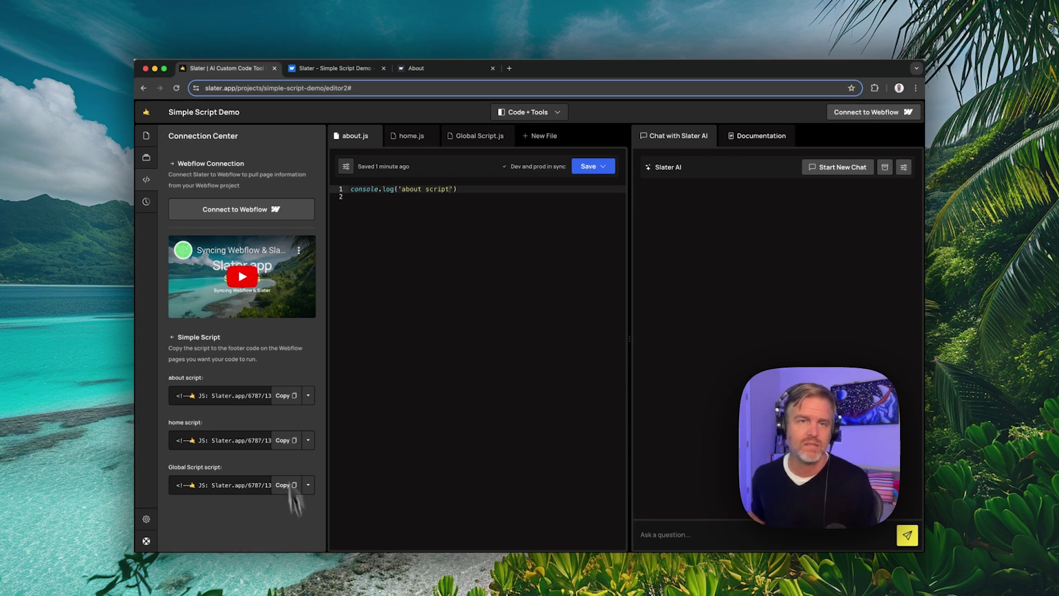
Step: In Webflow, paste the Global Script tag into the site-wide footer custom code and save it
left_click(328, 71)
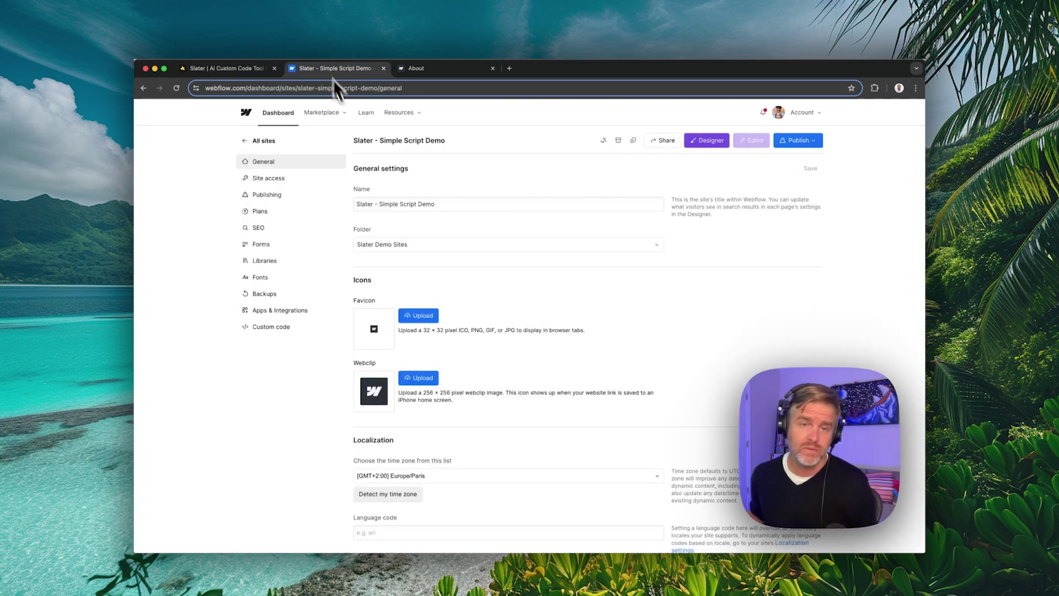
left_click(267, 330)
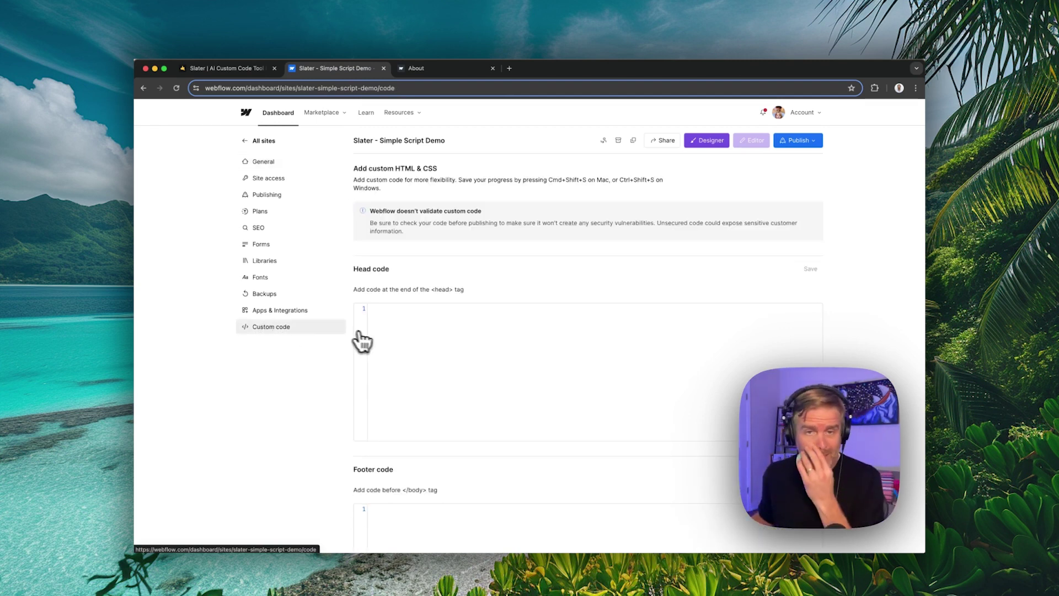
scroll(366, 340, "down", 3)
left_click(427, 383)
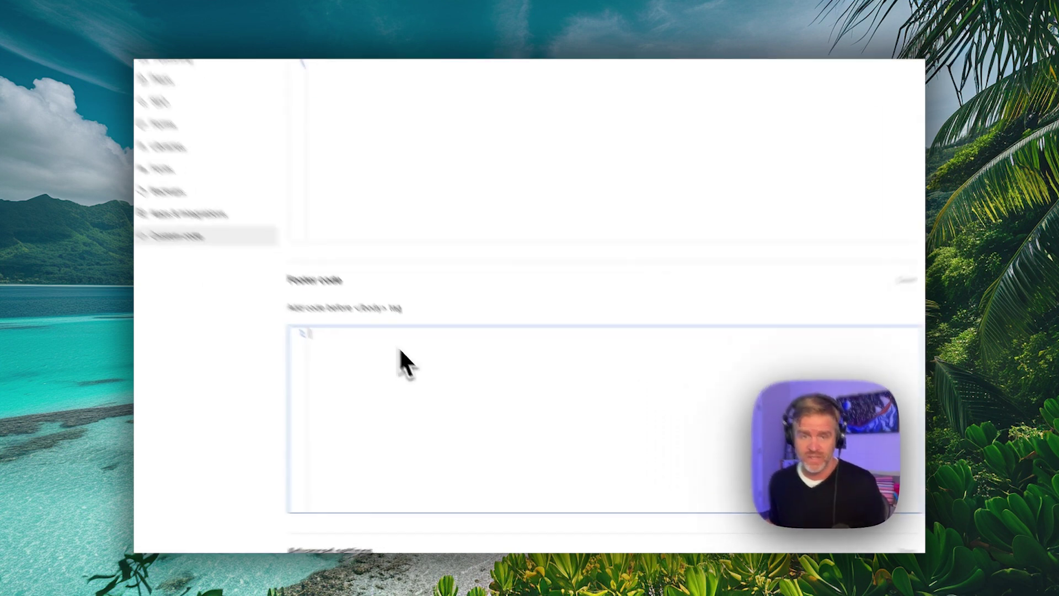
key("super+v")
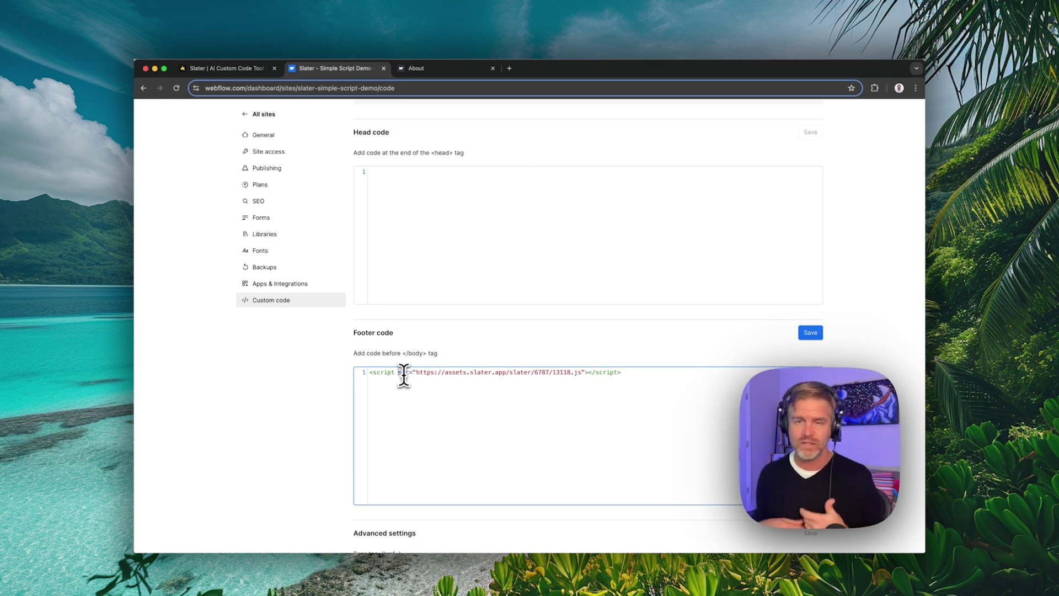
left_click(808, 335)
left_click(907, 132)
scroll(869, 236, "up", 5)
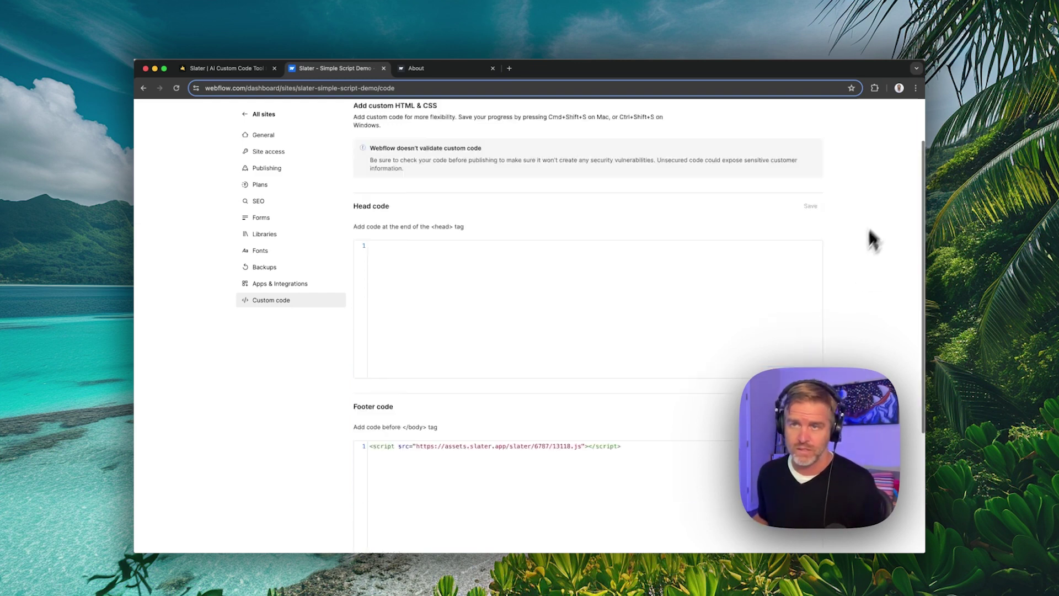
Step: Publish the site to the staging domain slater-simple-script-demo.webflow.io
left_click(813, 142)
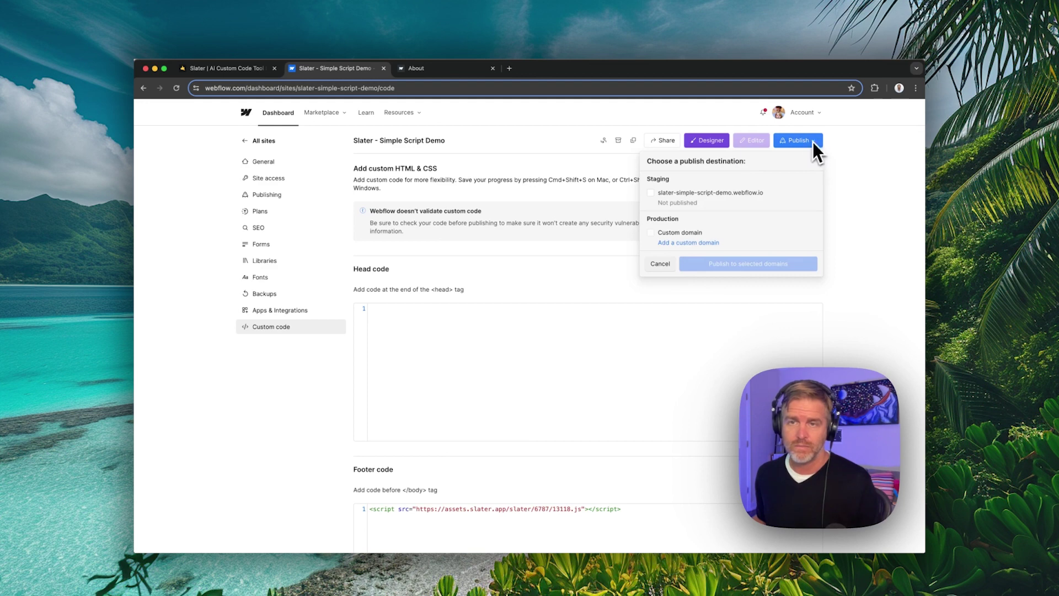
left_click(683, 193)
left_click(772, 265)
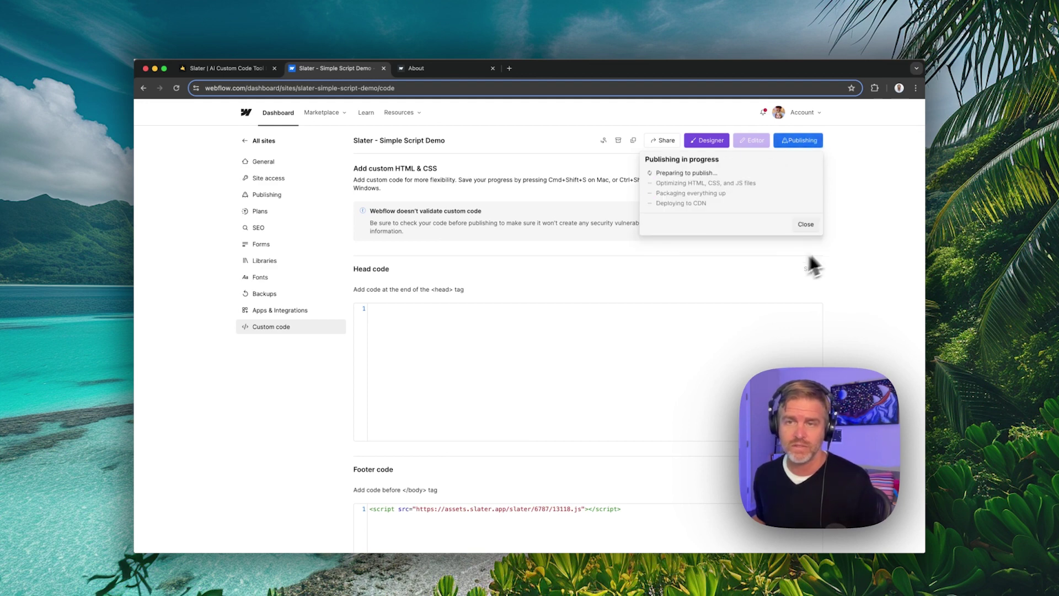
Step: Open the site in the Webflow Designer, and copy the production Simple Script for home from Slater
left_click(708, 141)
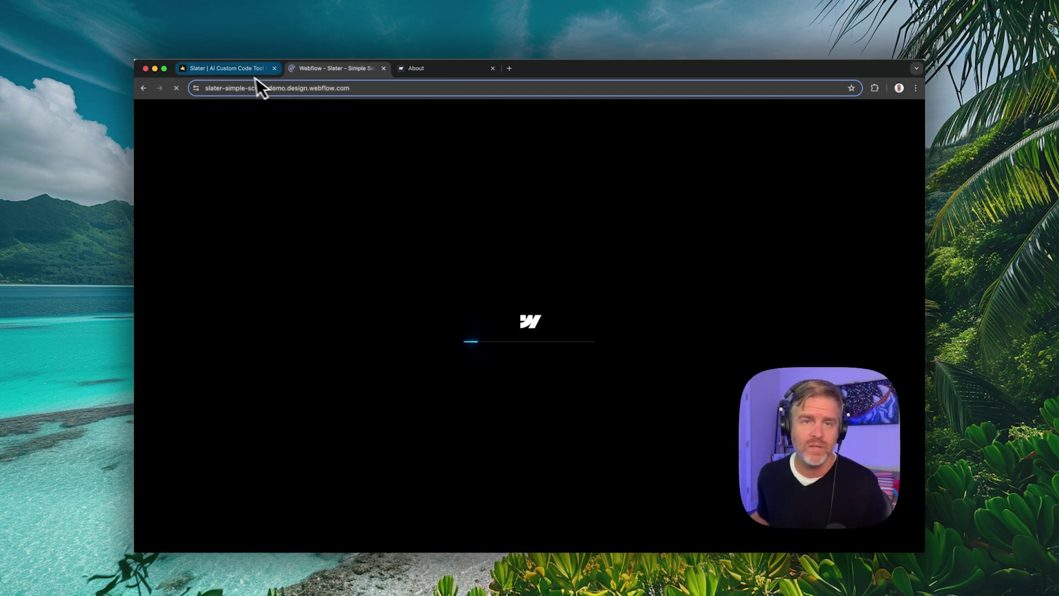
left_click(243, 74)
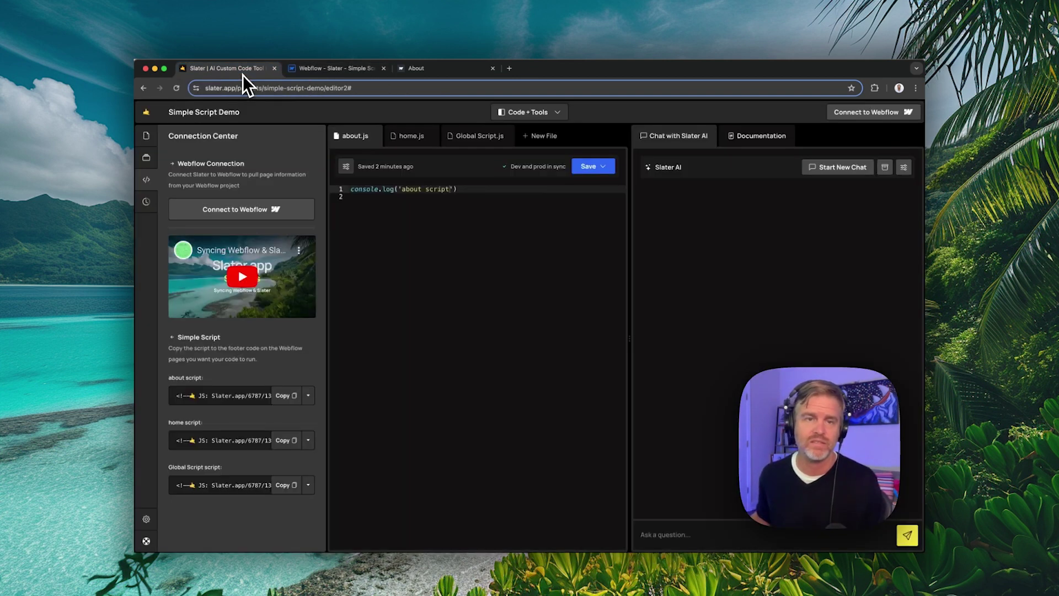
left_click(308, 444)
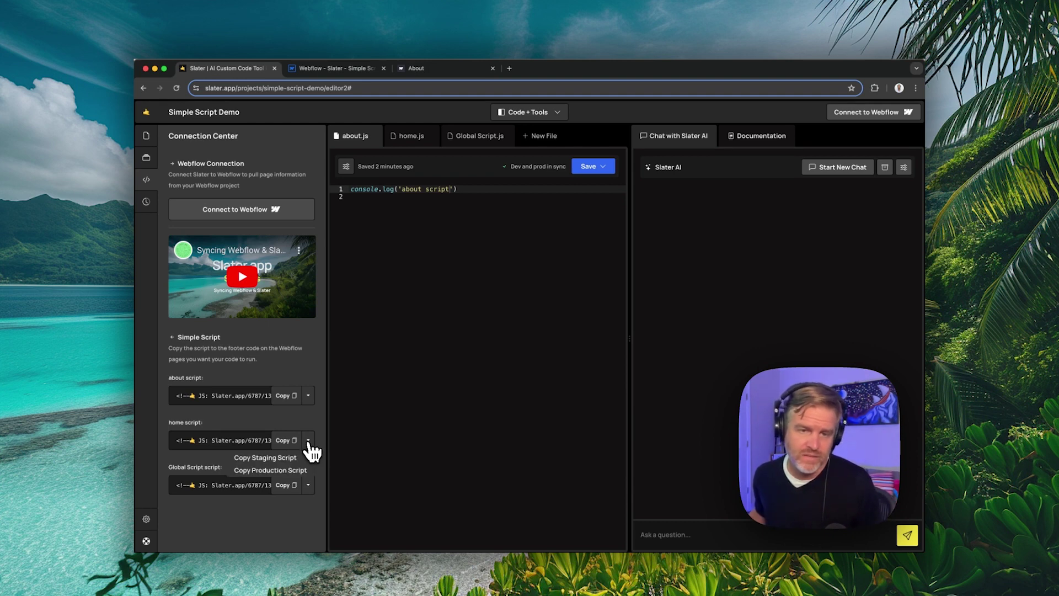
left_click(288, 471)
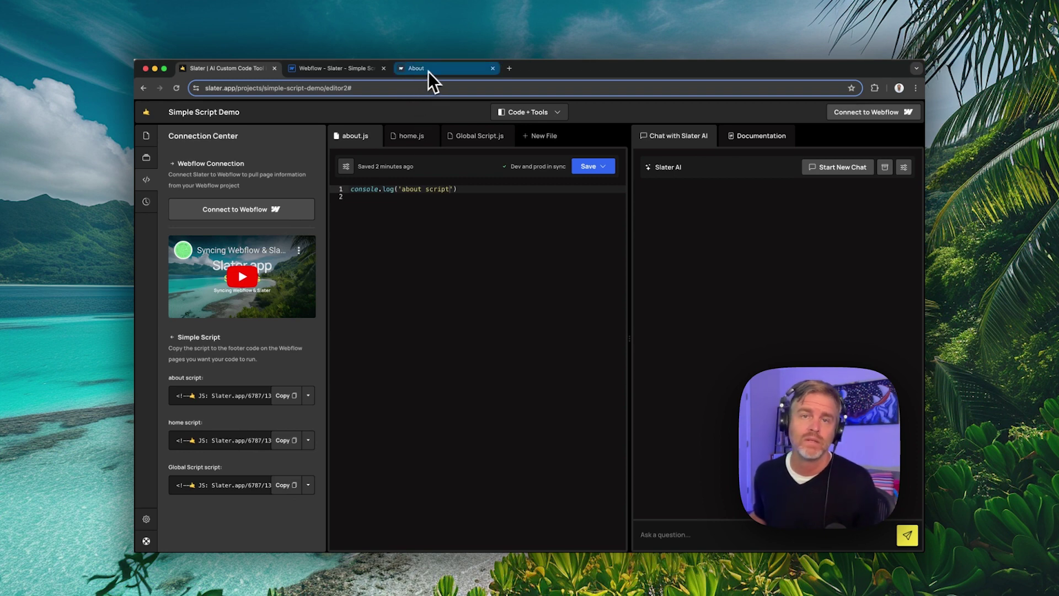
Step: In Webflow, paste the home script into the Home page's custom code before the </body> tag and save the page settings
left_click(334, 68)
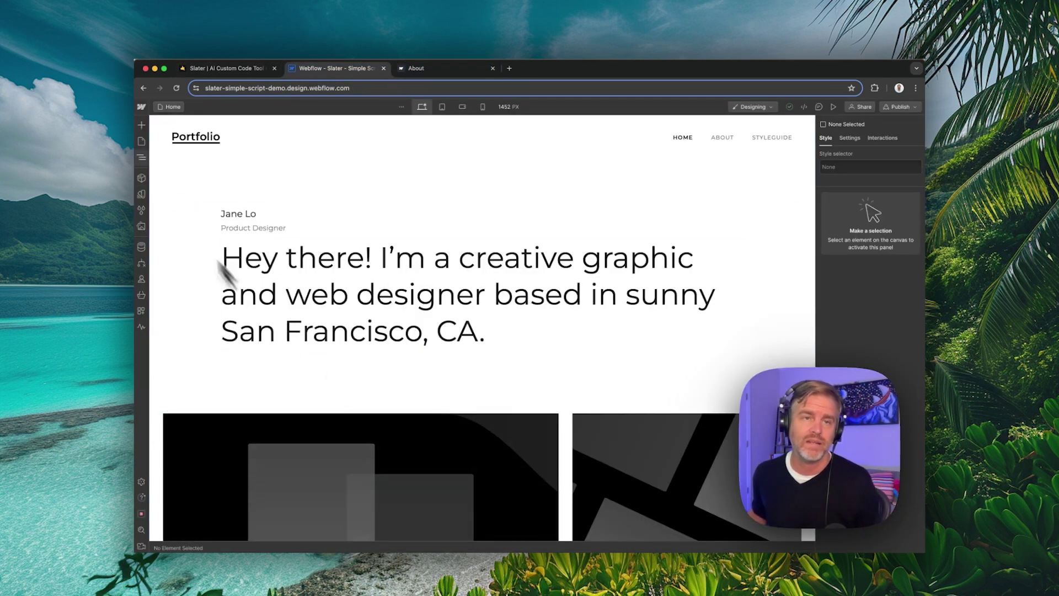
left_click(141, 141)
left_click(248, 174)
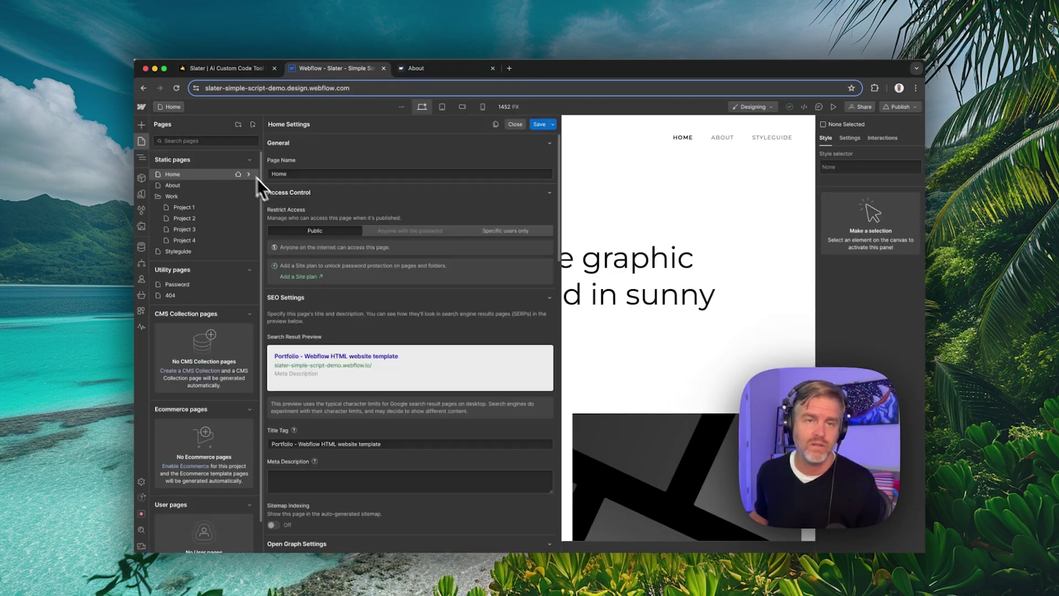
scroll(336, 248, "down", 10)
left_click(349, 338)
key("super+v")
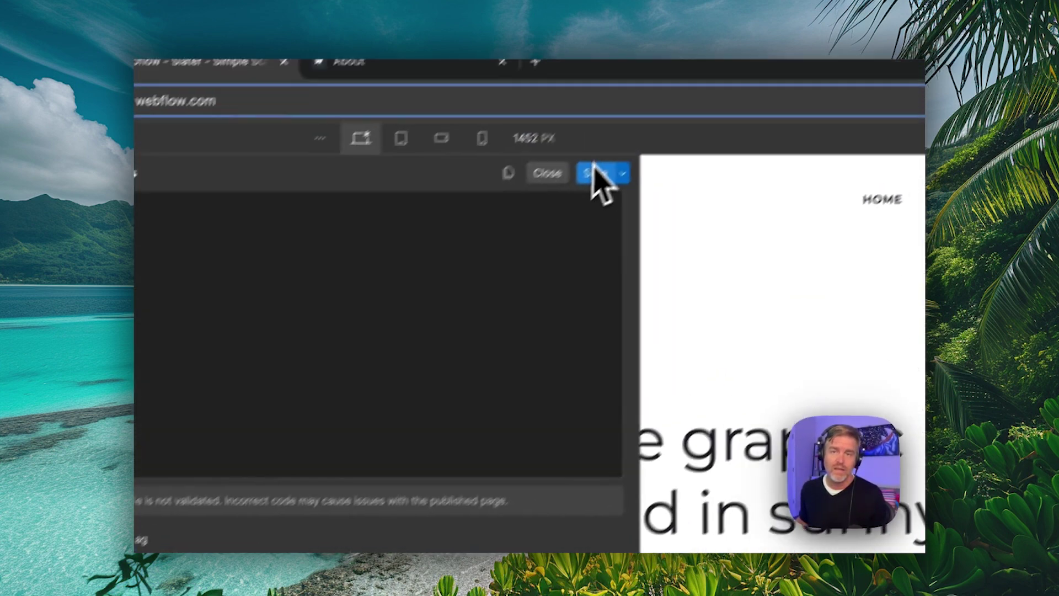
left_click(598, 180)
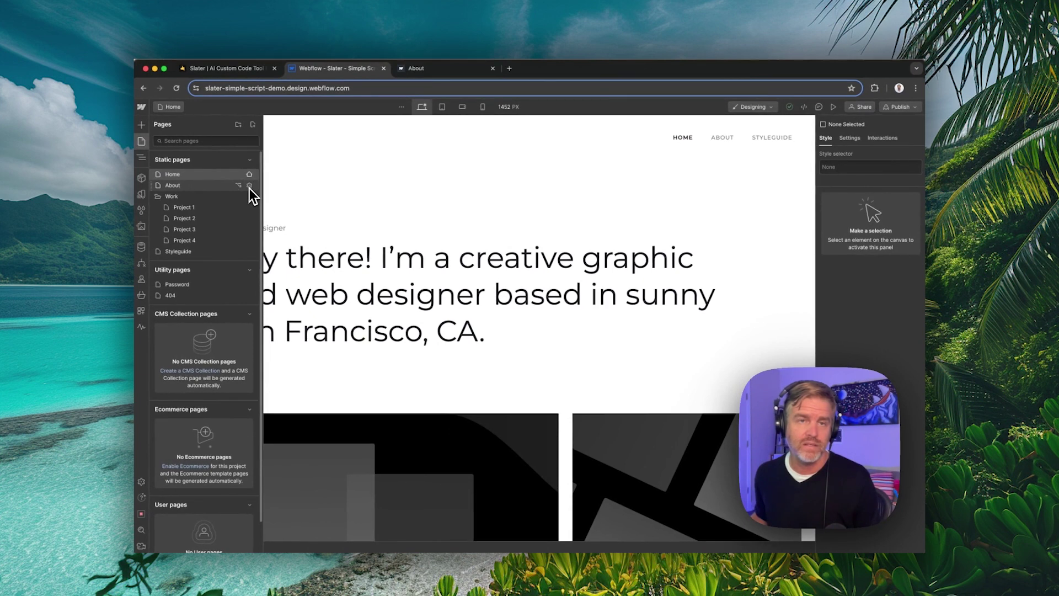
Step: Open the About page's settings in Webflow, and copy the production Simple Script for about from Slater
left_click(249, 186)
left_click(247, 70)
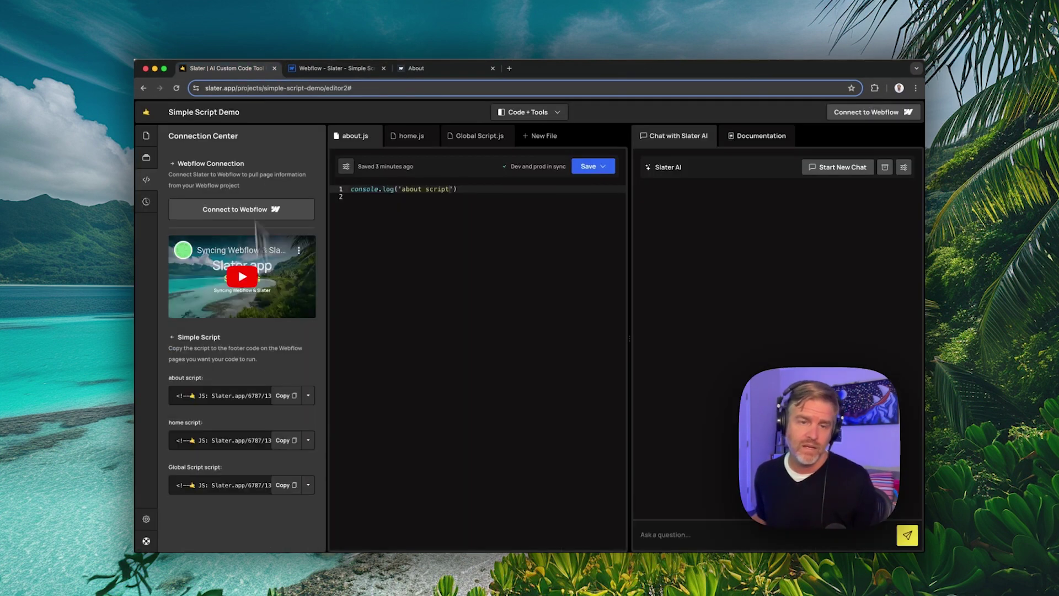
left_click(310, 402)
left_click(285, 430)
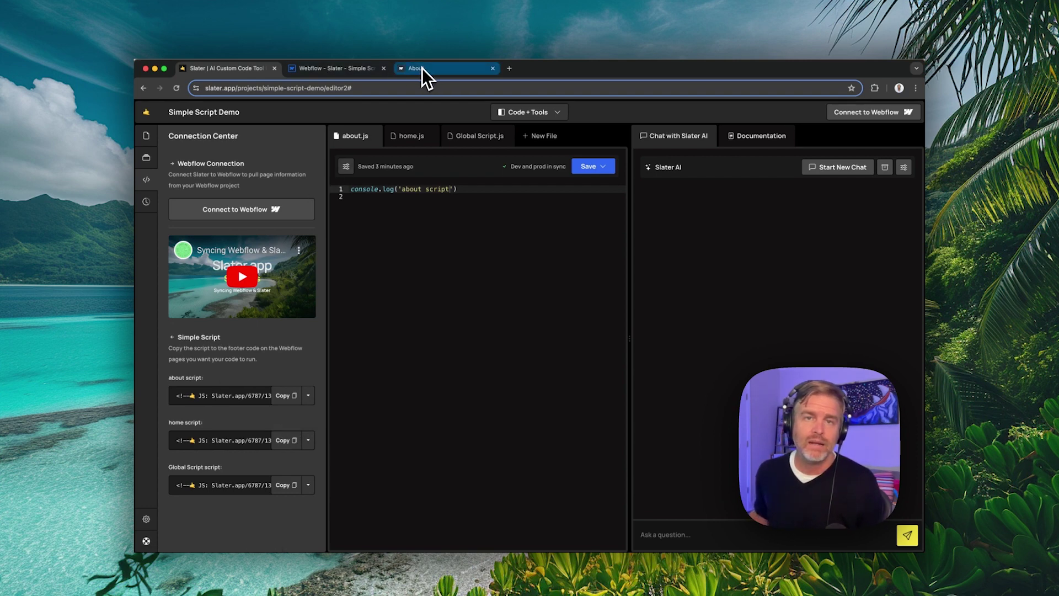
Step: In Webflow, paste the about script into the About page's custom code before the </body> tag and save the page settings
left_click(366, 71)
scroll(386, 380, "down", 5)
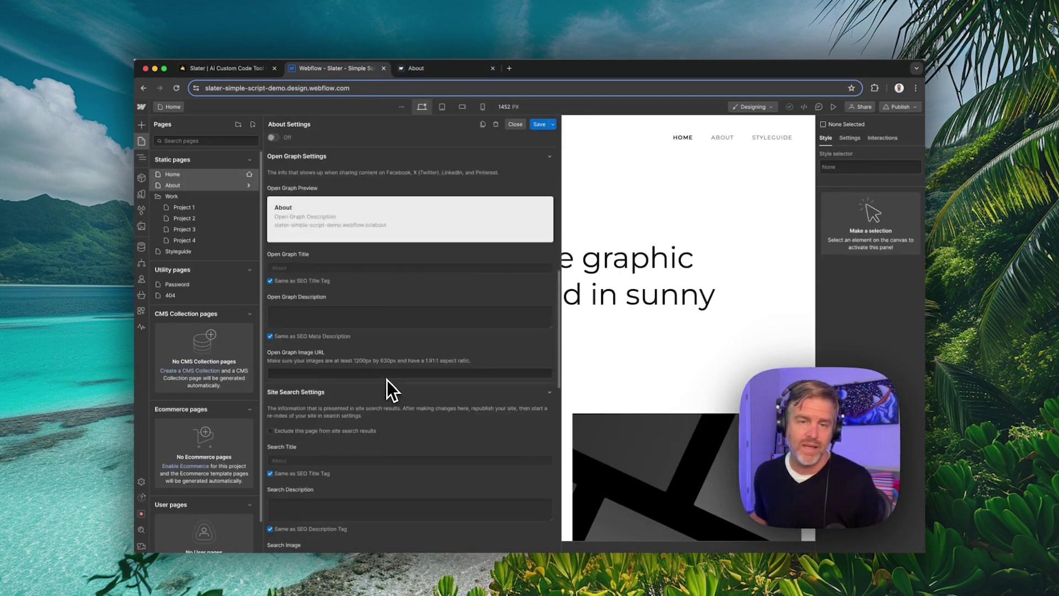
scroll(386, 381, "down", 8)
left_click(416, 456)
type("<script src=\"https://assets.slater.app/slater/6767/13128.js\"></script>")
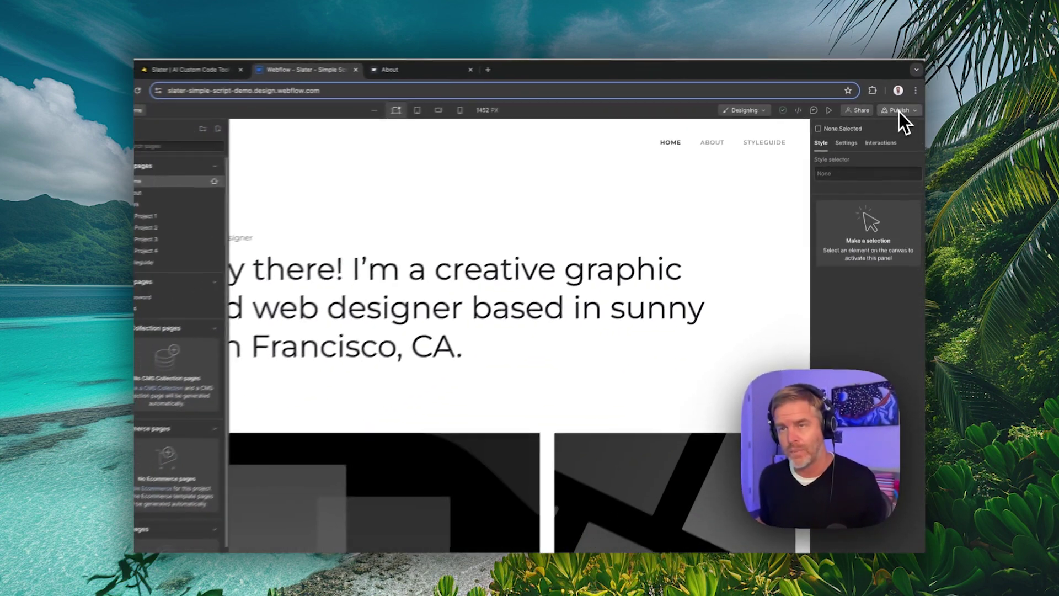
Step: Publish the updated site to the staging domain
left_click(899, 110)
left_click(402, 369)
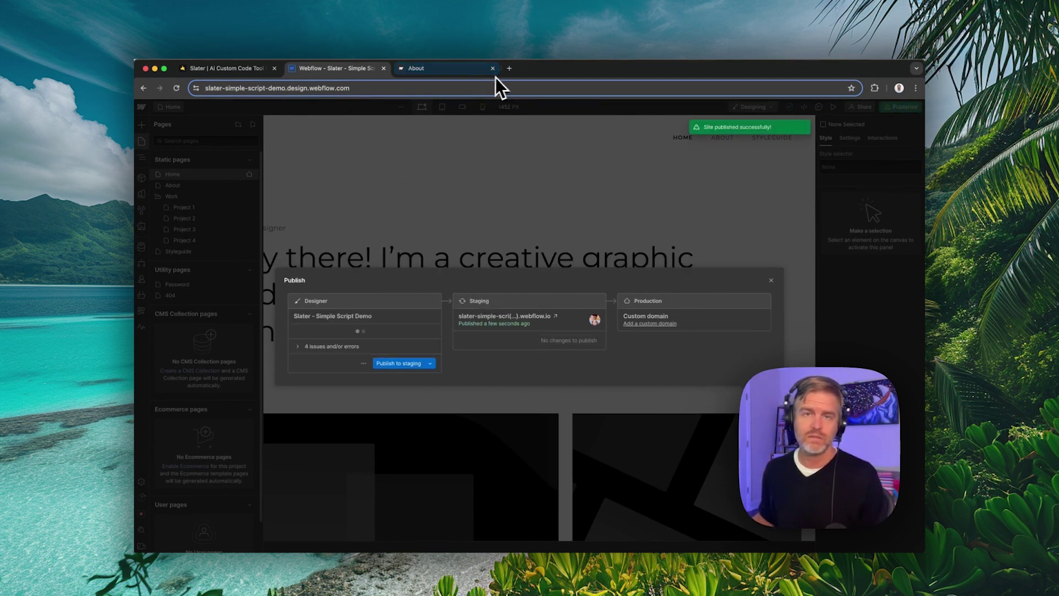
Step: Open the published staging site and check the browser console for script output on the Home and About pages
left_click(557, 317)
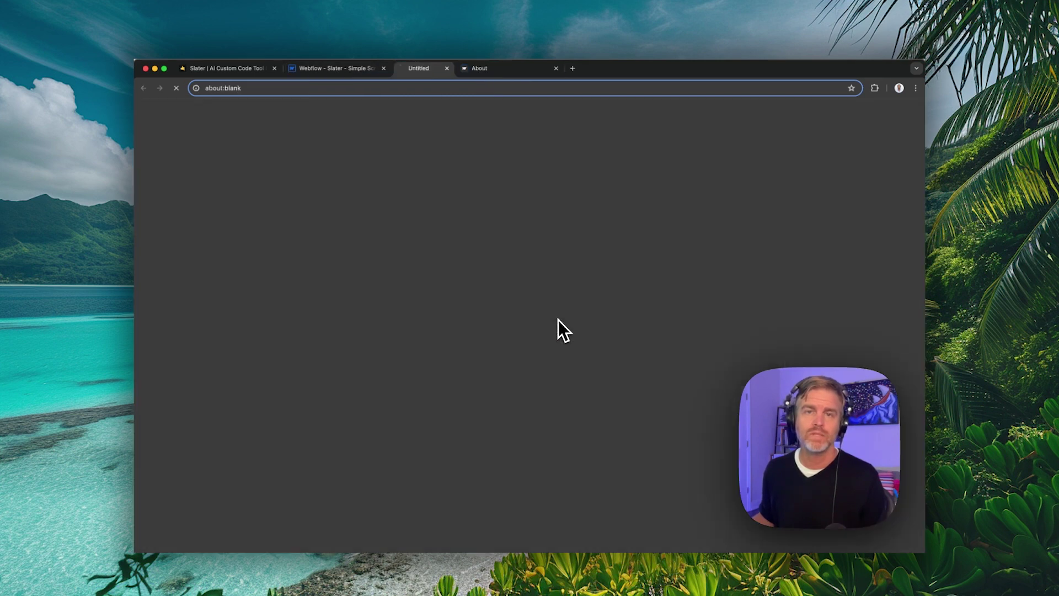
key("super+alt+i")
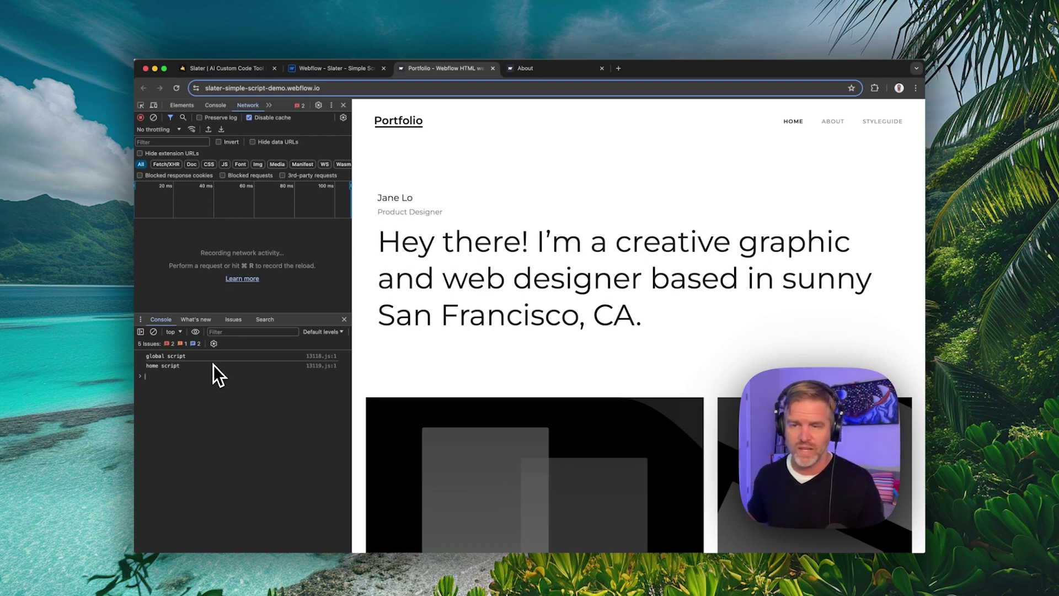
left_click(824, 128)
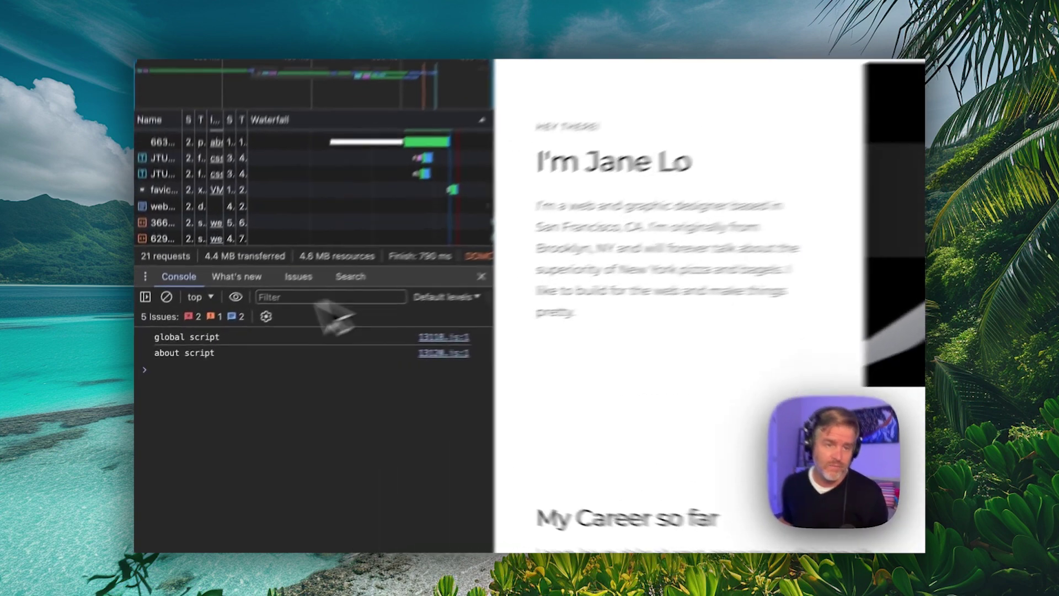